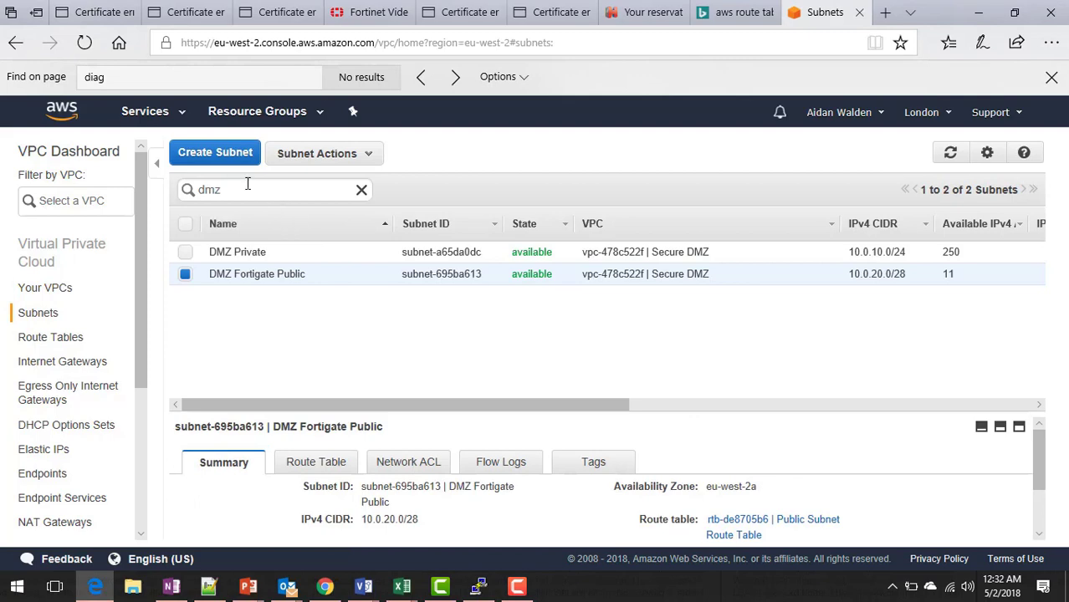
Create the 'DMZ Scanning' subnet in the Secure DMZ VPC, eu-west-2a, with CIDR 10.0.255.0/28.
{"action": "left_click", "coordinate": [215, 153]}
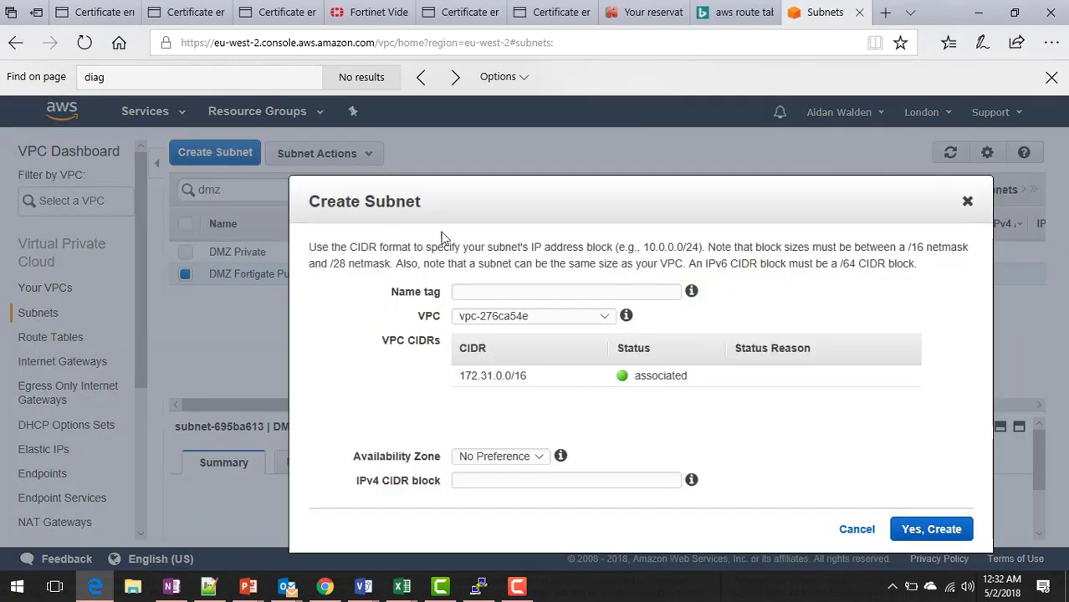
{"action": "left_click", "coordinate": [511, 290]}
{"action": "type", "text": "DMZ Scanning"}
{"action": "left_click", "coordinate": [508, 317]}
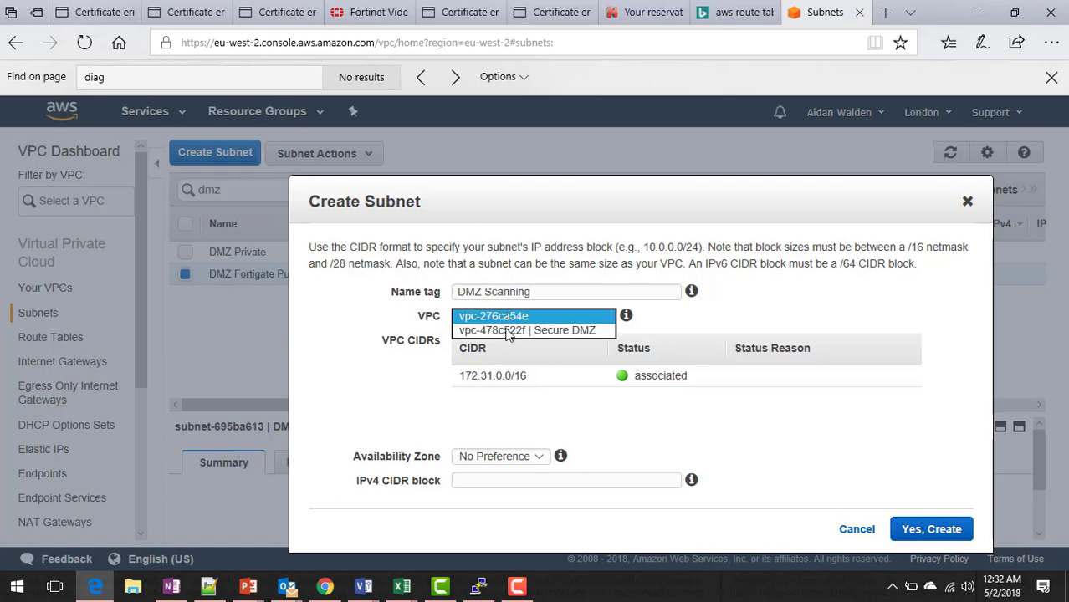
{"action": "left_click", "coordinate": [510, 334]}
{"action": "left_click", "coordinate": [505, 460]}
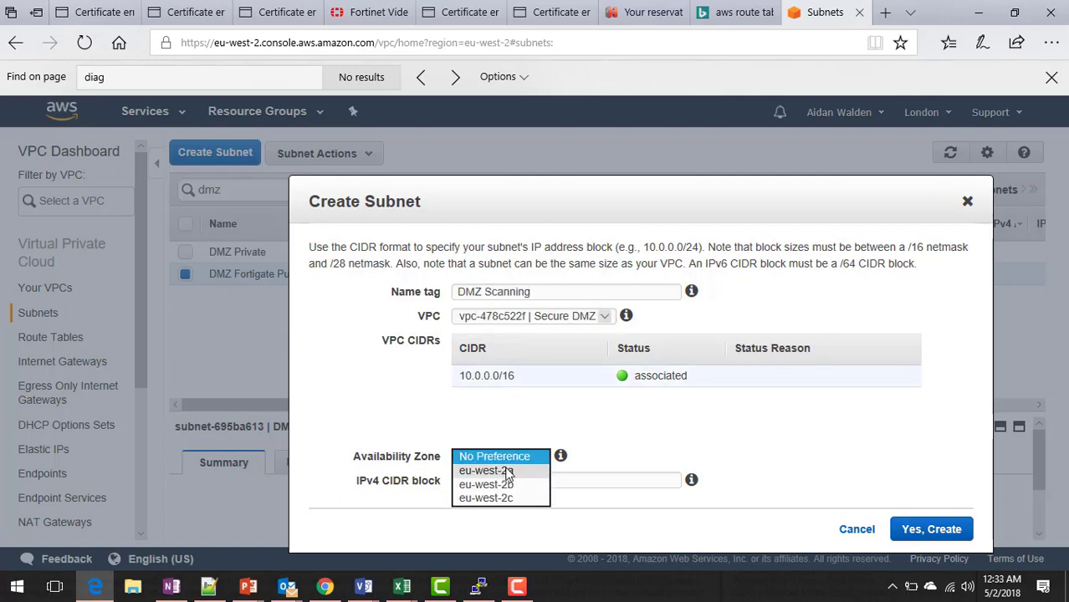
{"action": "left_click", "coordinate": [507, 469]}
{"action": "left_click", "coordinate": [508, 481]}
{"action": "type", "text": "10.0"}
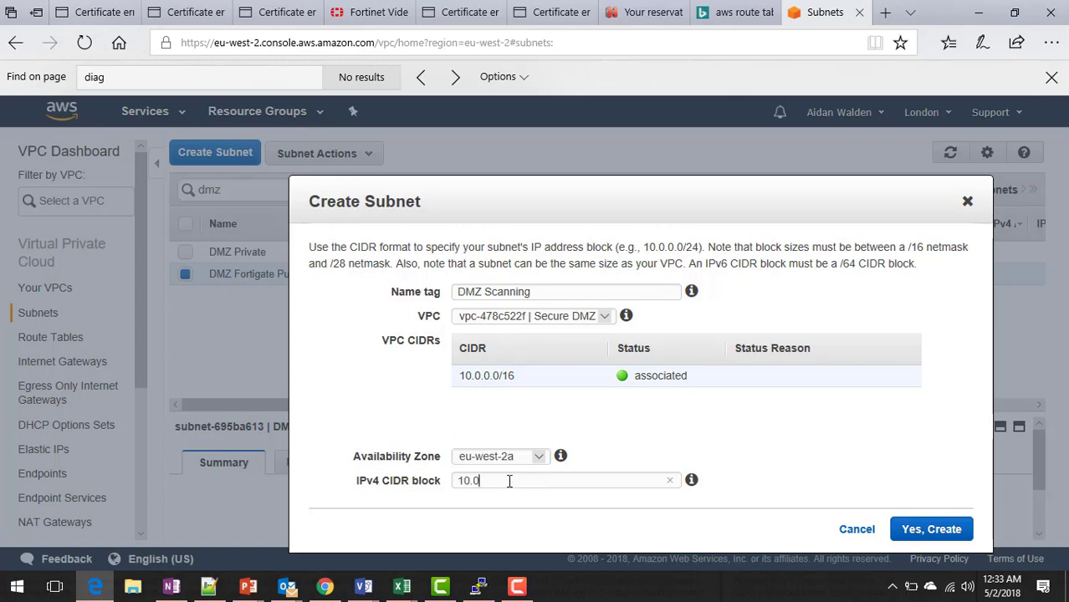
{"action": "type", "text": ".255.0/28"}
{"action": "left_click", "coordinate": [920, 532]}
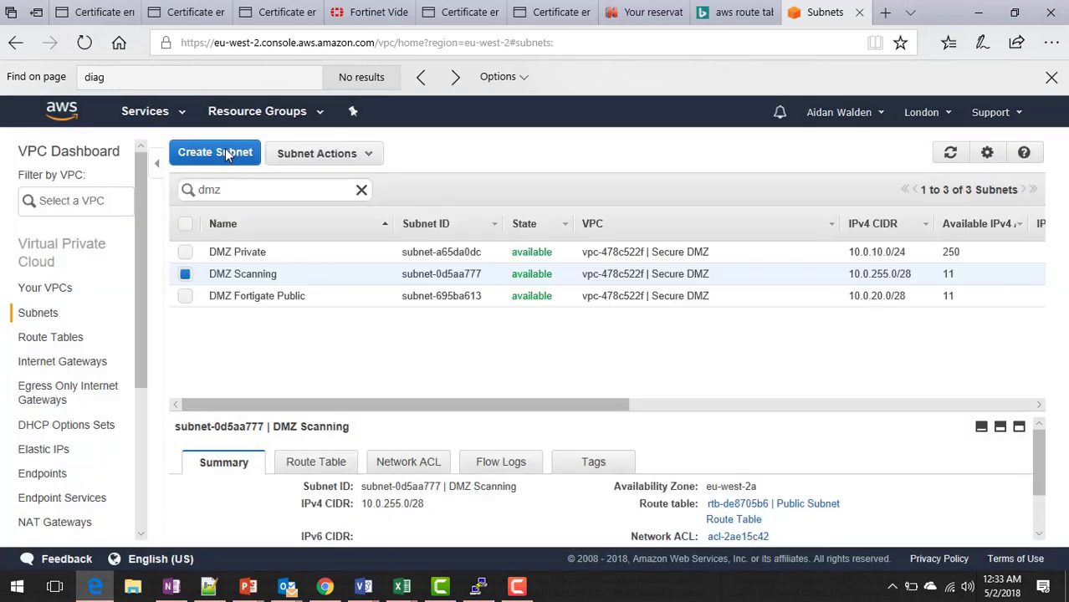
Create the 'DMZ FortiSandbox Public' subnet in Secure DMZ, eu-west-2a, with CIDR 10.0.254.0/28.
{"action": "left_click", "coordinate": [225, 148]}
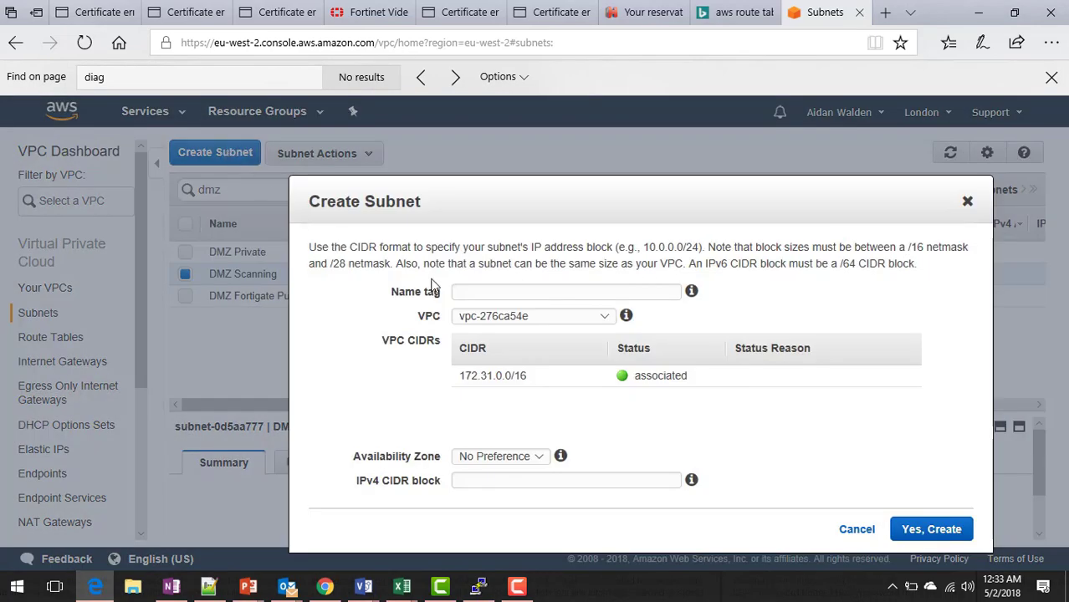
{"action": "left_click", "coordinate": [459, 289]}
{"action": "type", "text": "DMZ FortiSandbox"}
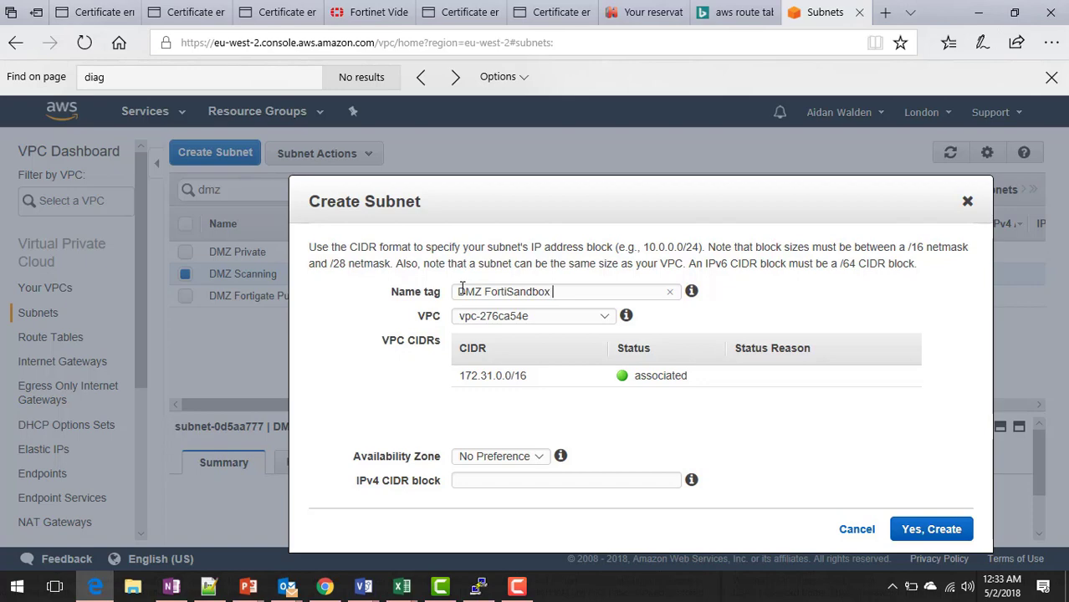
{"action": "type", "text": "Public"}
{"action": "left_click", "coordinate": [496, 316]}
{"action": "left_click", "coordinate": [496, 334]}
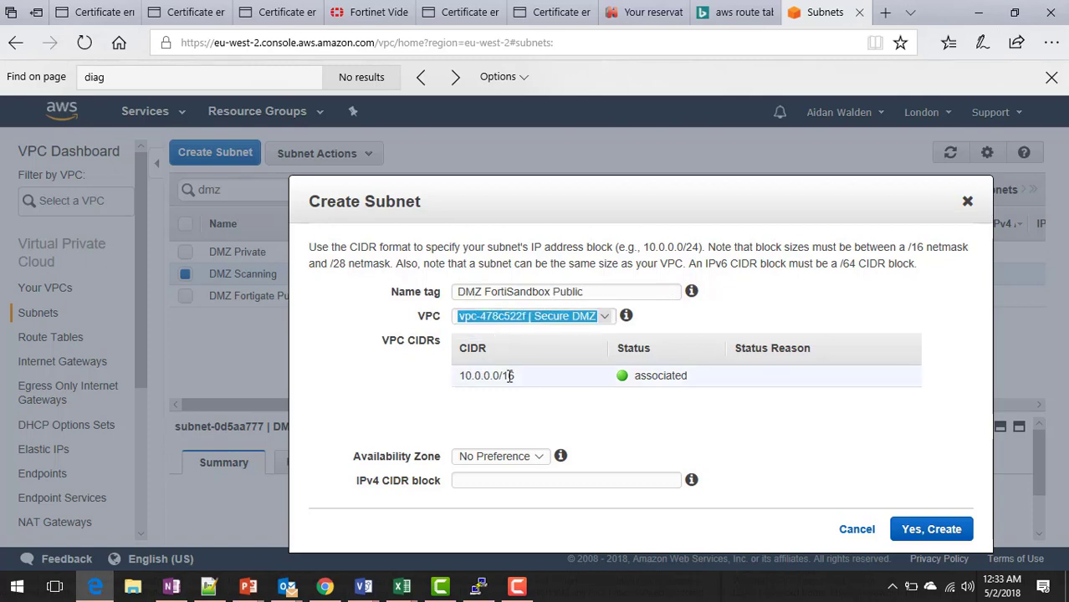
{"action": "left_click", "coordinate": [535, 460]}
{"action": "left_click", "coordinate": [500, 482]}
{"action": "left_click", "coordinate": [523, 480]}
{"action": "type", "text": "10.0.254.0/28"}
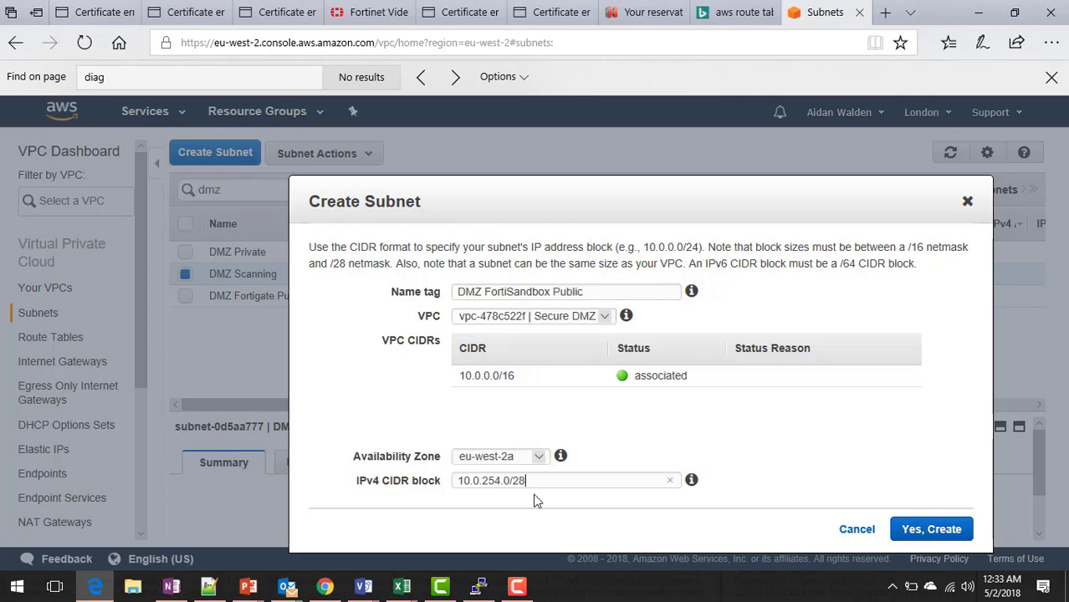
{"action": "left_click", "coordinate": [911, 525]}
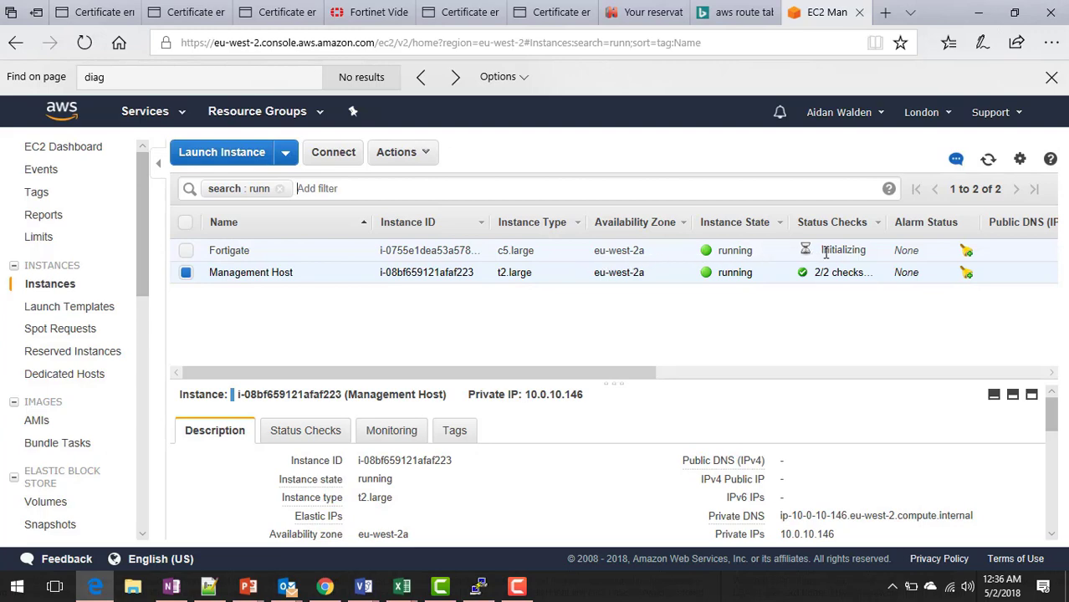
Start an instance launch and search the AWS Marketplace for Fortinet images.
{"action": "left_click", "coordinate": [228, 159]}
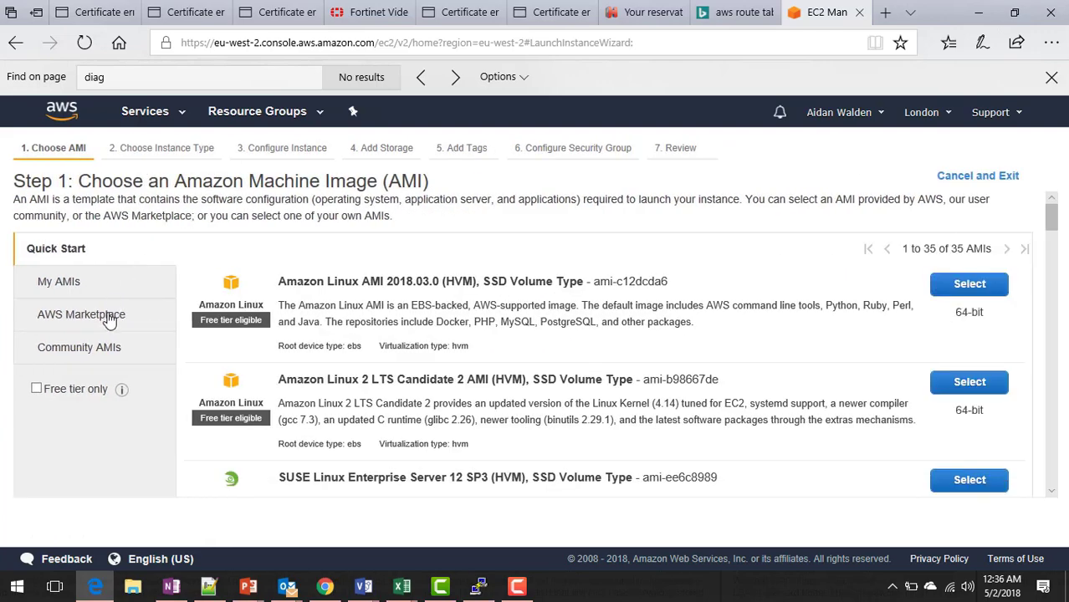
{"action": "left_click", "coordinate": [109, 320]}
{"action": "left_click", "coordinate": [264, 263]}
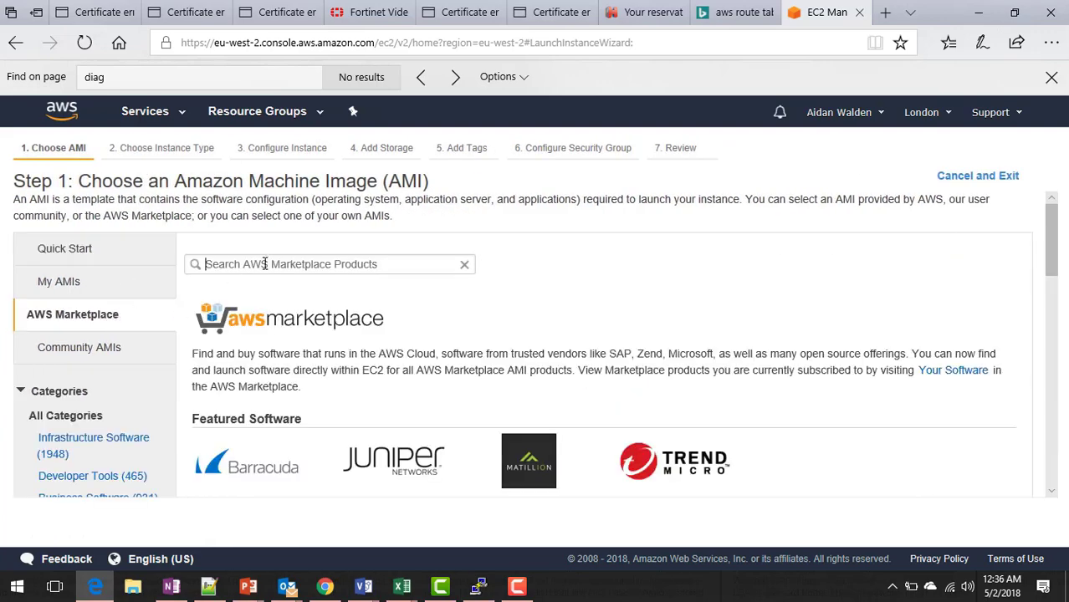
{"action": "type", "text": "Fortinet"}
{"action": "key", "text": "Return"}
{"action": "scroll", "coordinate": [1055, 283], "scroll_direction": "down", "scroll_amount": 2}
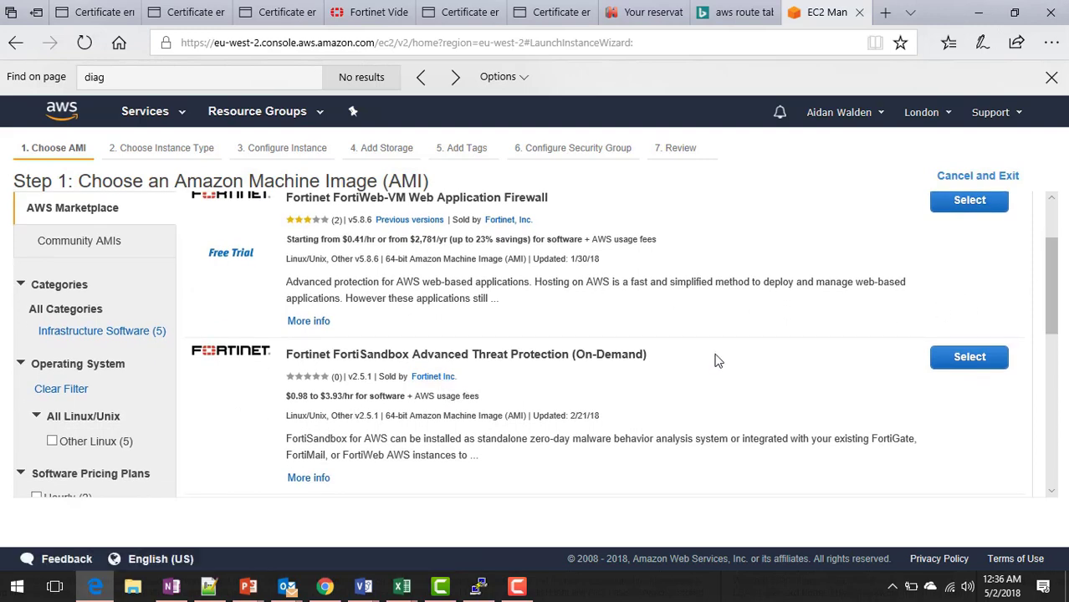
Select the FortiSandbox Advanced Threat Protection (On-Demand) image and accept its product terms.
{"action": "left_click", "coordinate": [947, 361]}
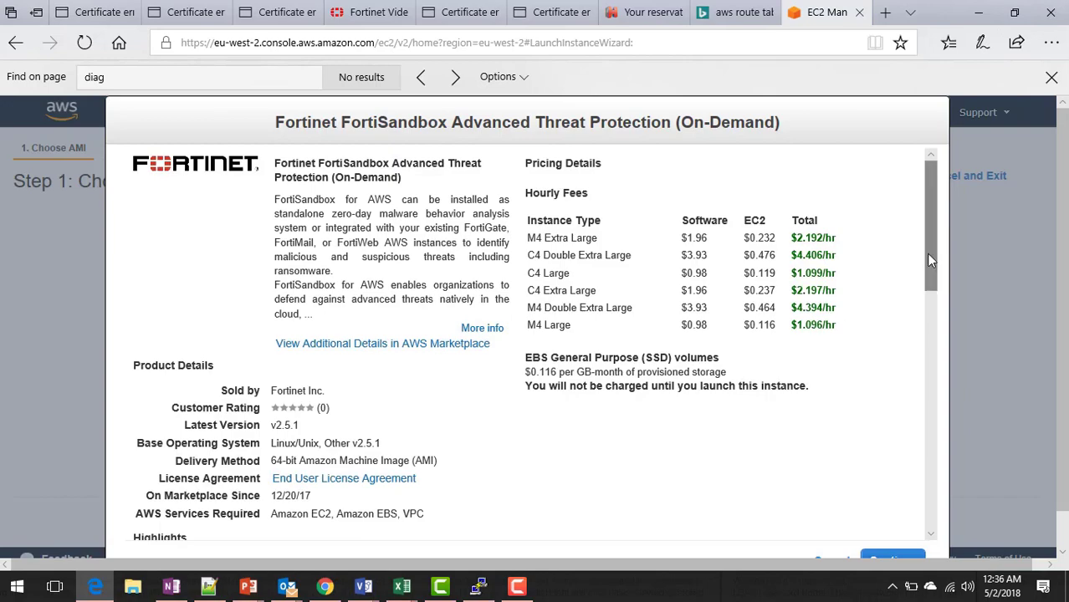
{"action": "left_click_drag", "start_coordinate": [925, 253], "coordinate": [951, 374]}
{"action": "left_click_drag", "start_coordinate": [1061, 387], "coordinate": [1062, 435]}
{"action": "left_click", "coordinate": [892, 522]}
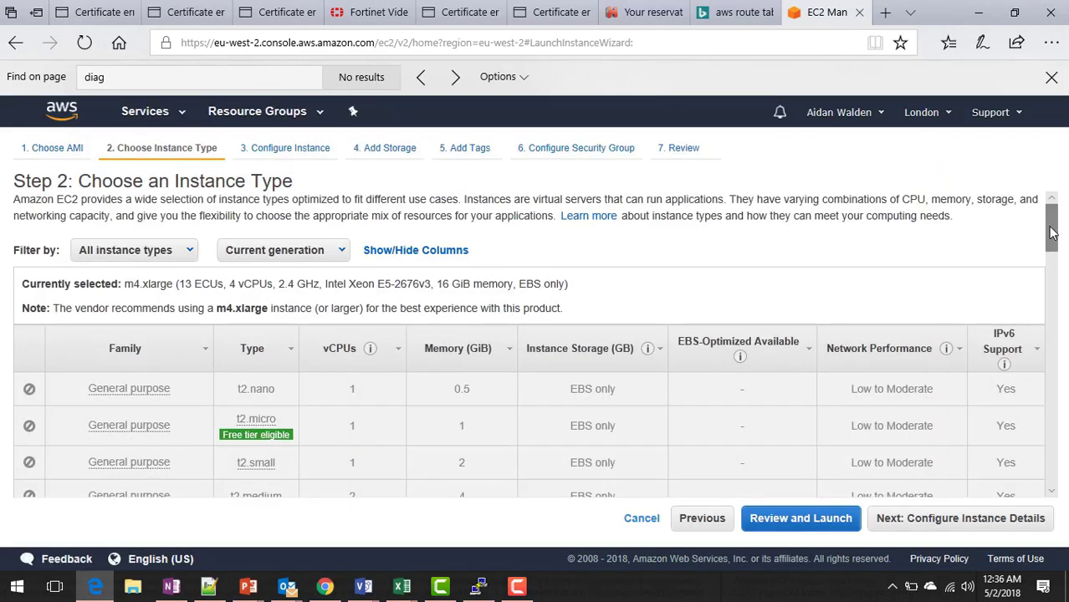
Keep the m4.xlarge type and place the instance in Secure DMZ on the DMZ FortiSandbox Public subnet.
{"action": "left_click_drag", "start_coordinate": [1052, 224], "coordinate": [1057, 322]}
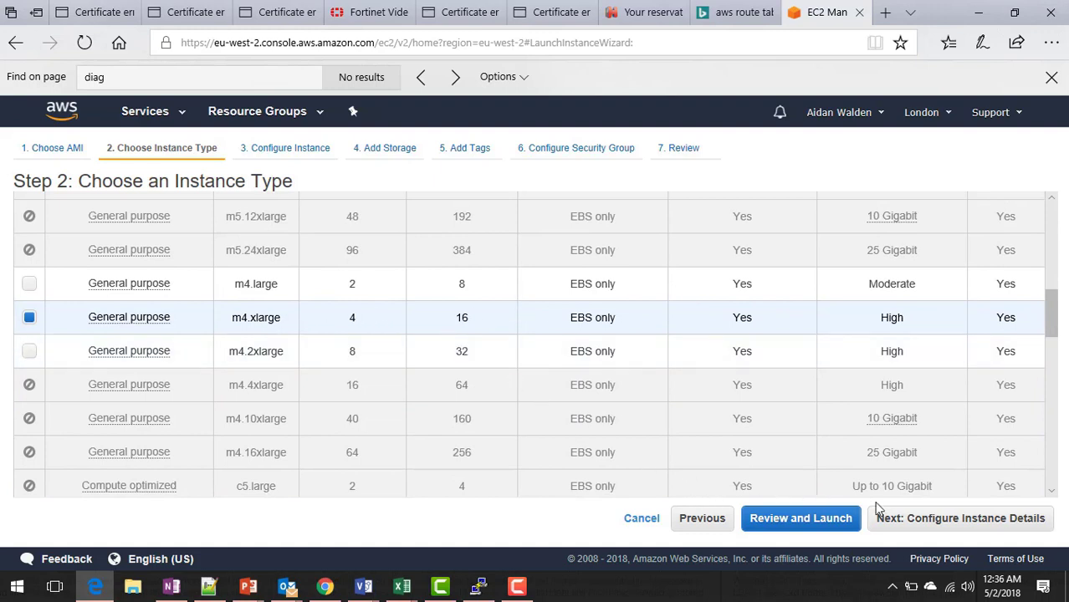
{"action": "left_click", "coordinate": [934, 519]}
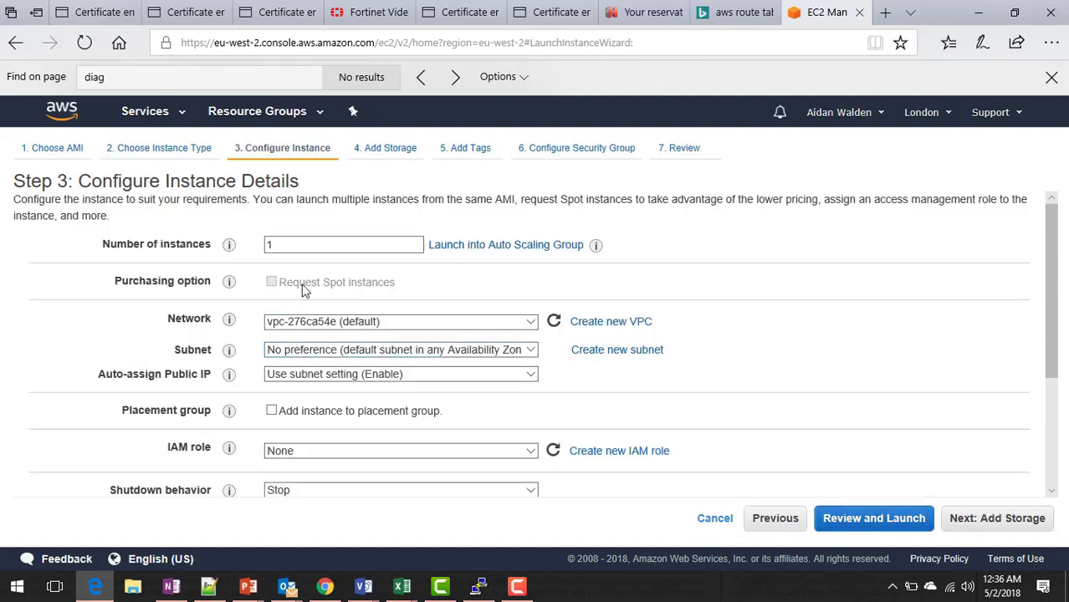
{"action": "left_click", "coordinate": [340, 321]}
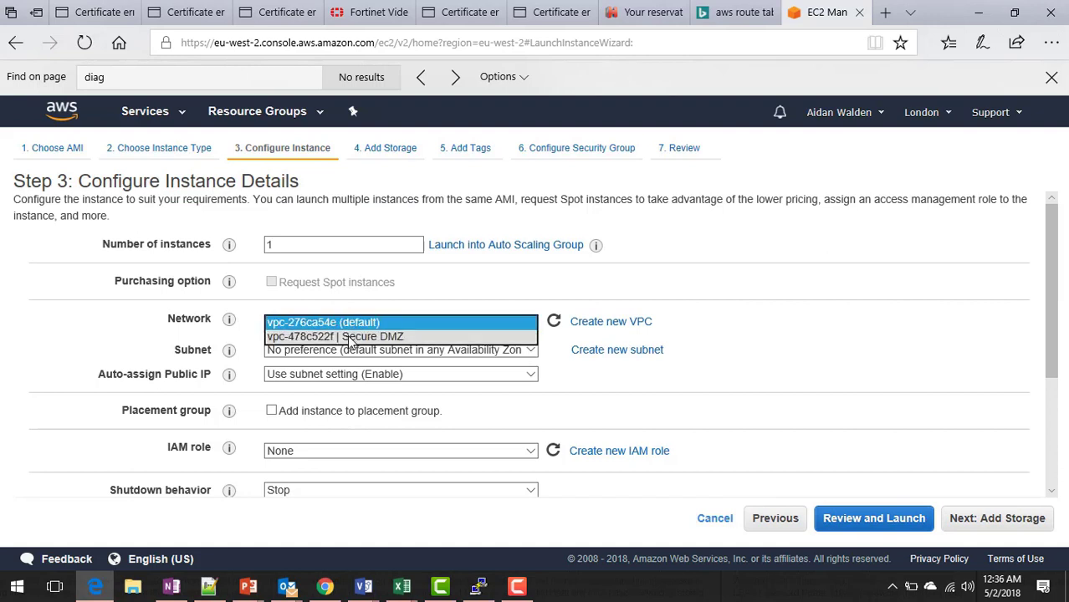
{"action": "left_click", "coordinate": [364, 335]}
{"action": "left_click", "coordinate": [390, 350]}
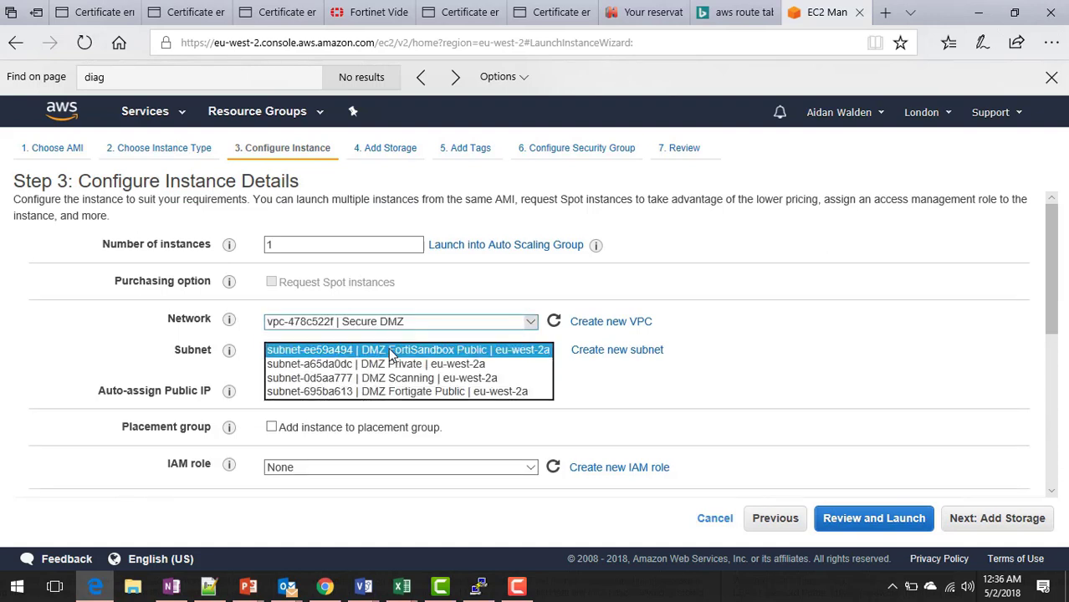
{"action": "left_click", "coordinate": [391, 350]}
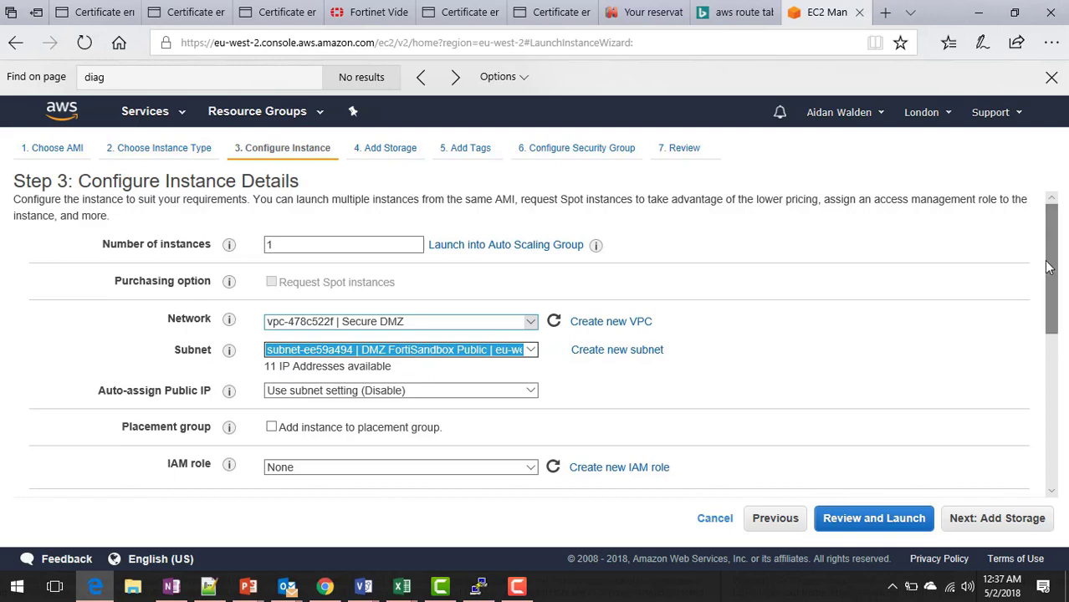
Add a second network interface (eth1) on the DMZ Scanning subnet.
{"action": "left_click_drag", "start_coordinate": [1050, 275], "coordinate": [1055, 437]}
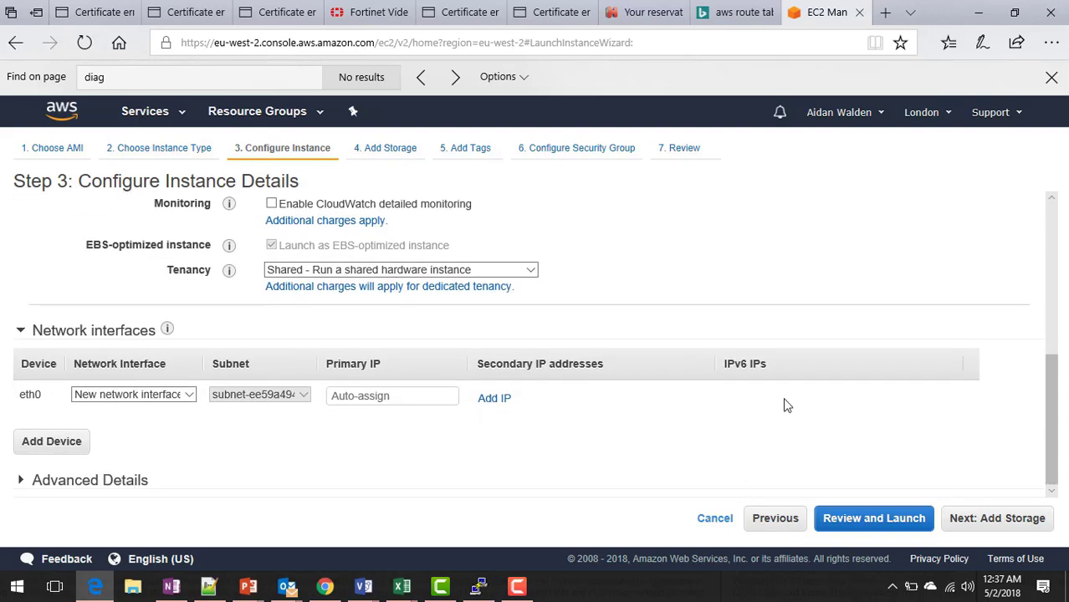
{"action": "left_click", "coordinate": [69, 446]}
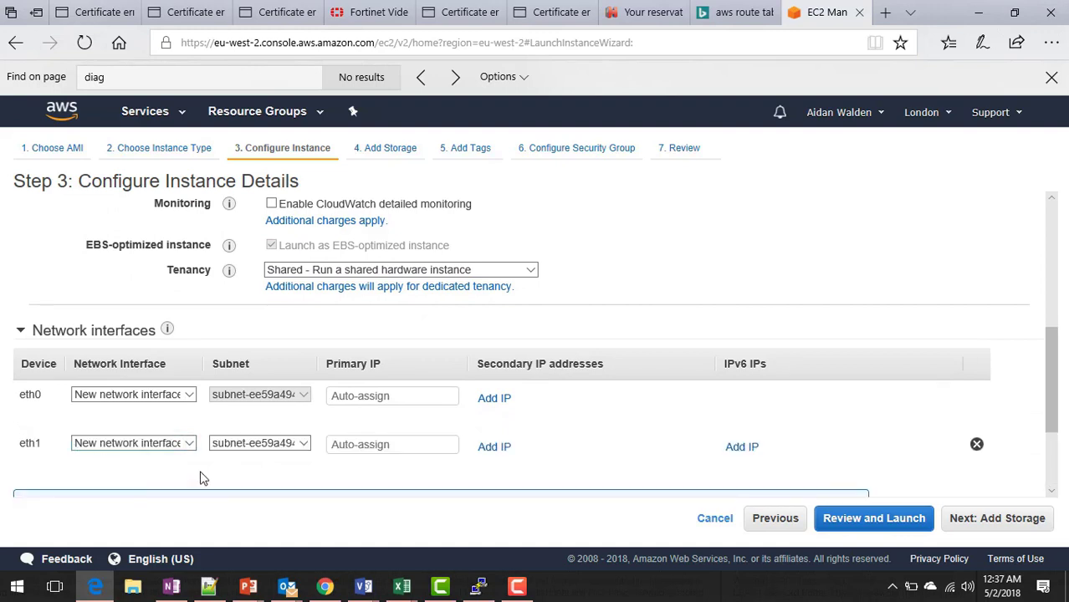
{"action": "left_click", "coordinate": [305, 448]}
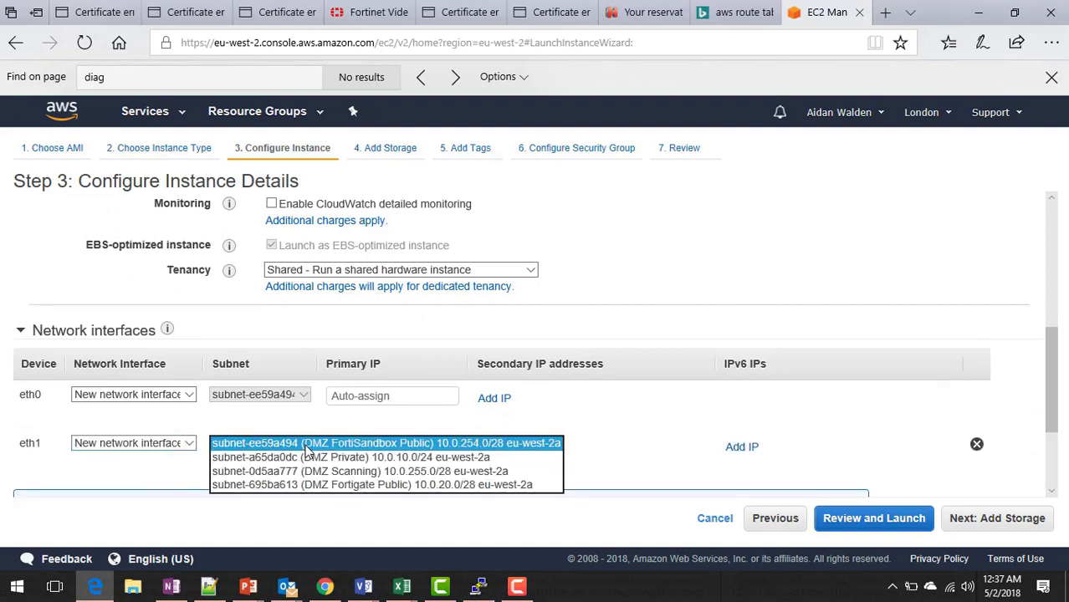
{"action": "left_click", "coordinate": [309, 472]}
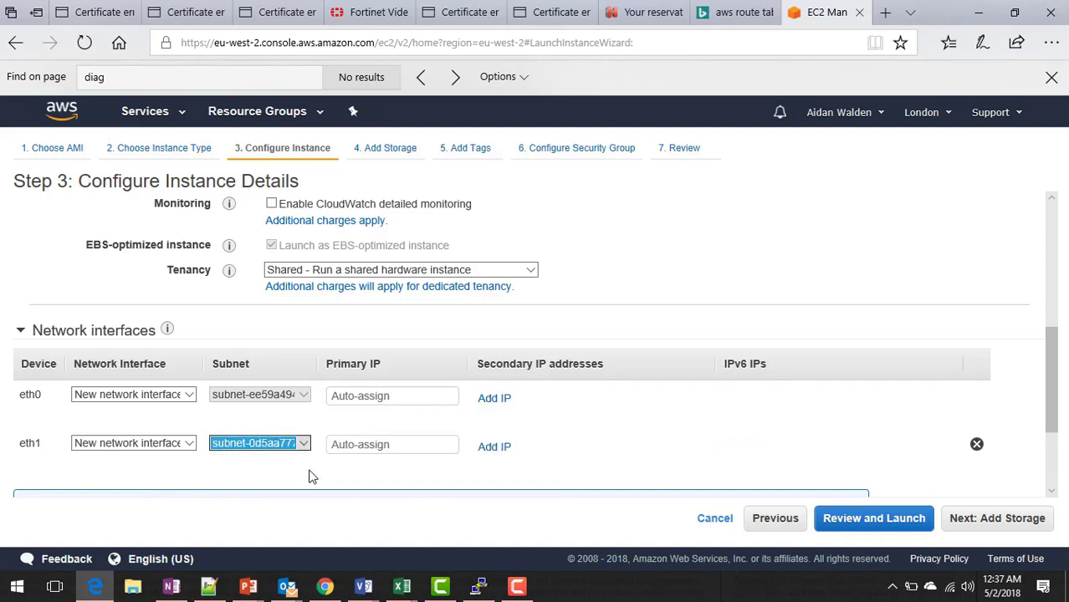
{"action": "left_click", "coordinate": [1004, 534]}
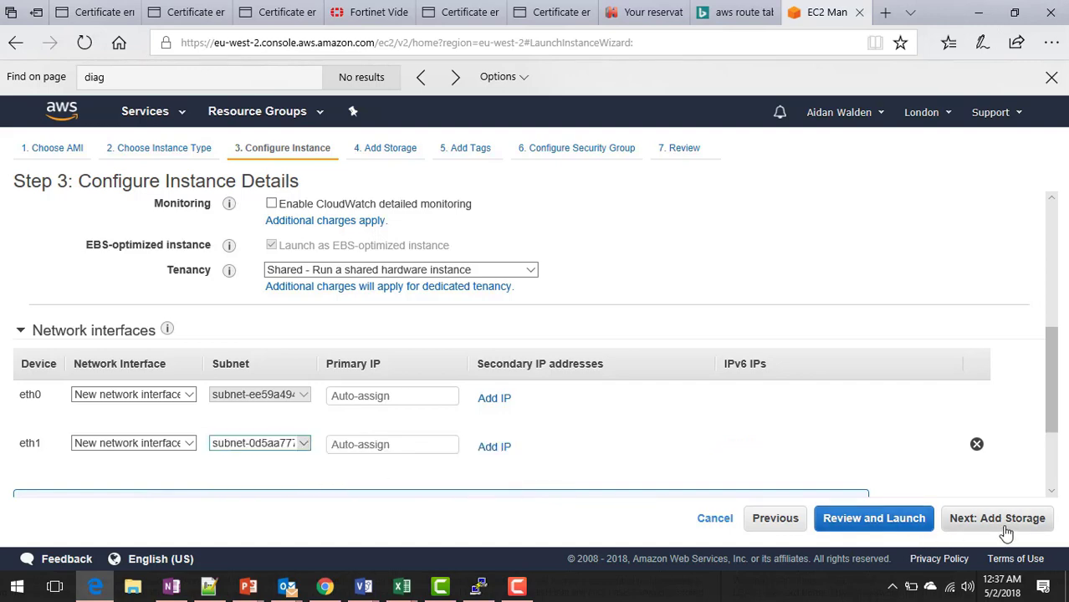
Tag the instance with Key 'Name' and Value 'FortiSandbox'.
{"action": "scroll", "coordinate": [1056, 435], "scroll_direction": "down", "scroll_amount": 2}
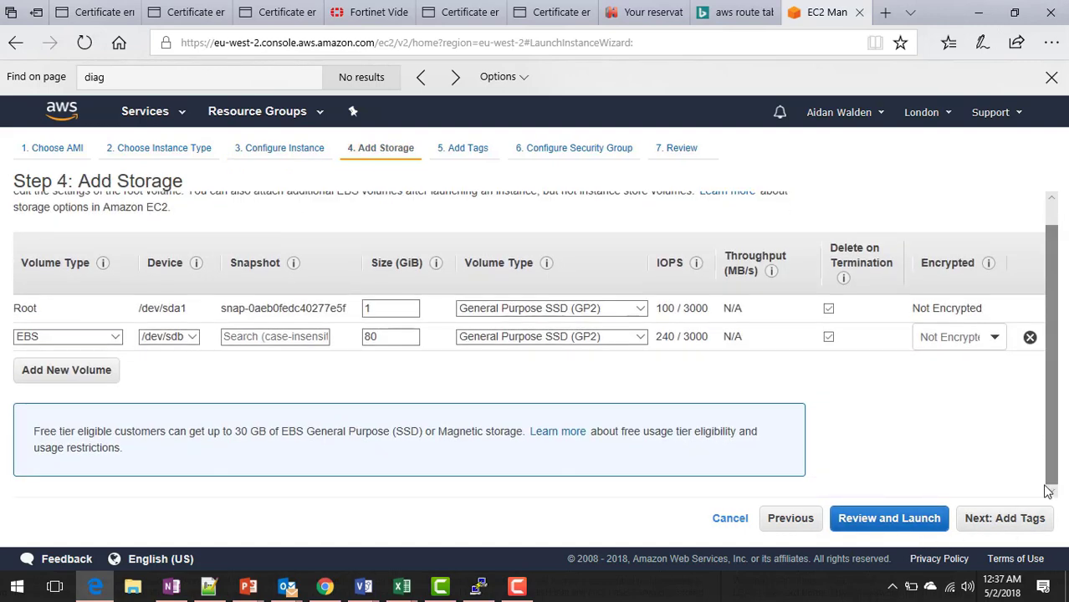
{"action": "left_click", "coordinate": [1018, 518]}
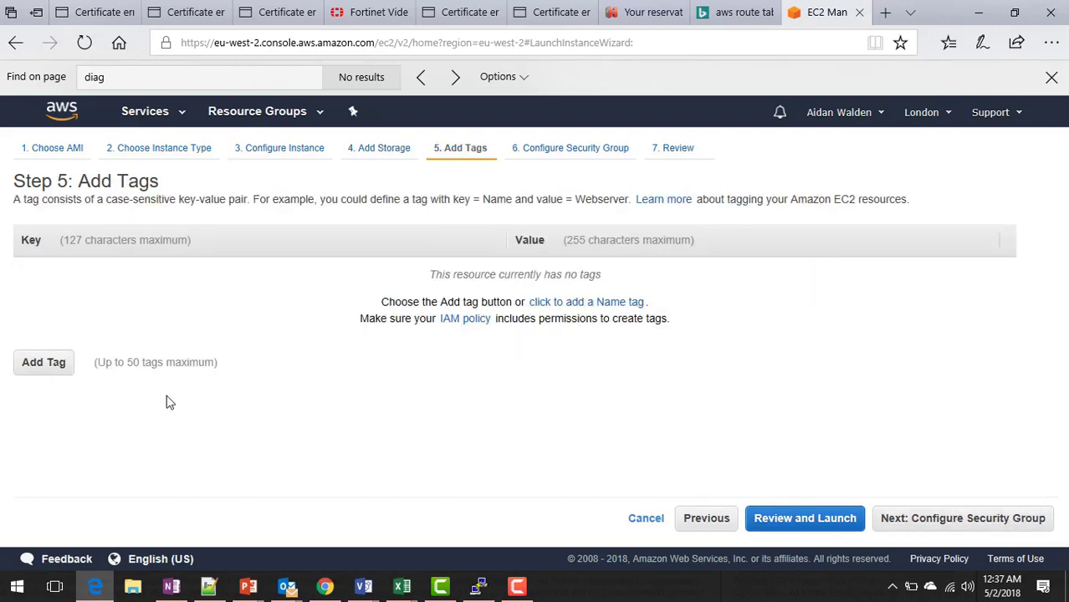
{"action": "left_click", "coordinate": [30, 366]}
{"action": "type", "text": "Name"}
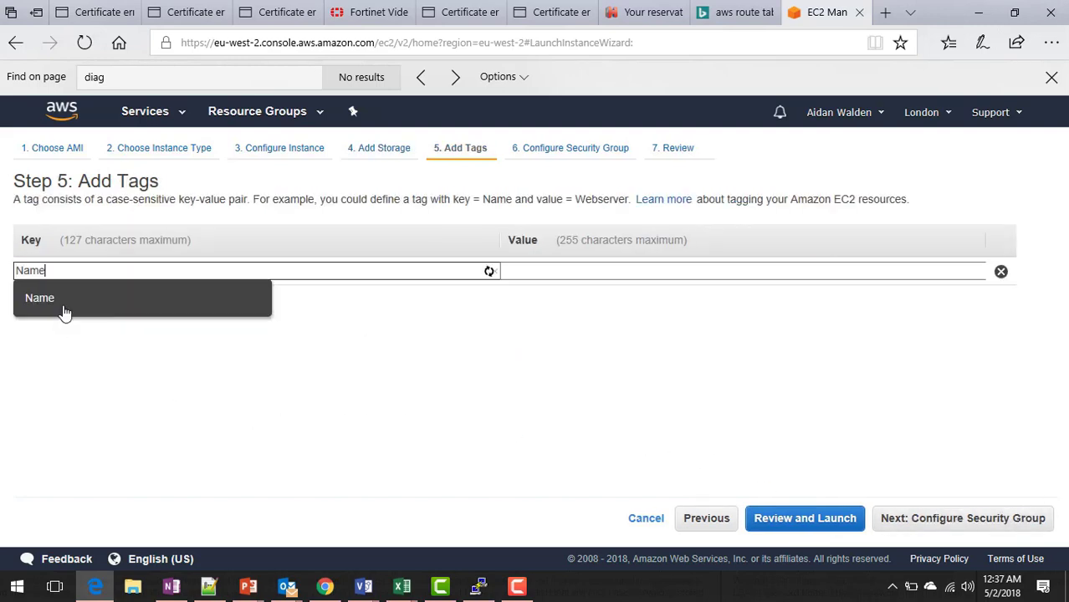
{"action": "key", "text": "Tab"}
{"action": "type", "text": "FortiSandbox"}
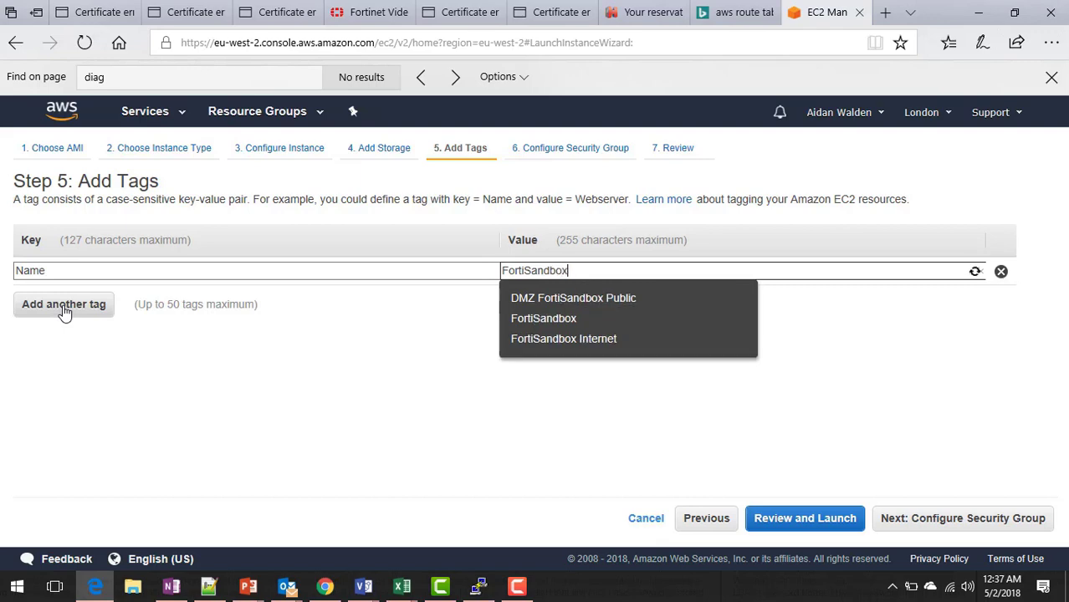
{"action": "key", "text": "Tab"}
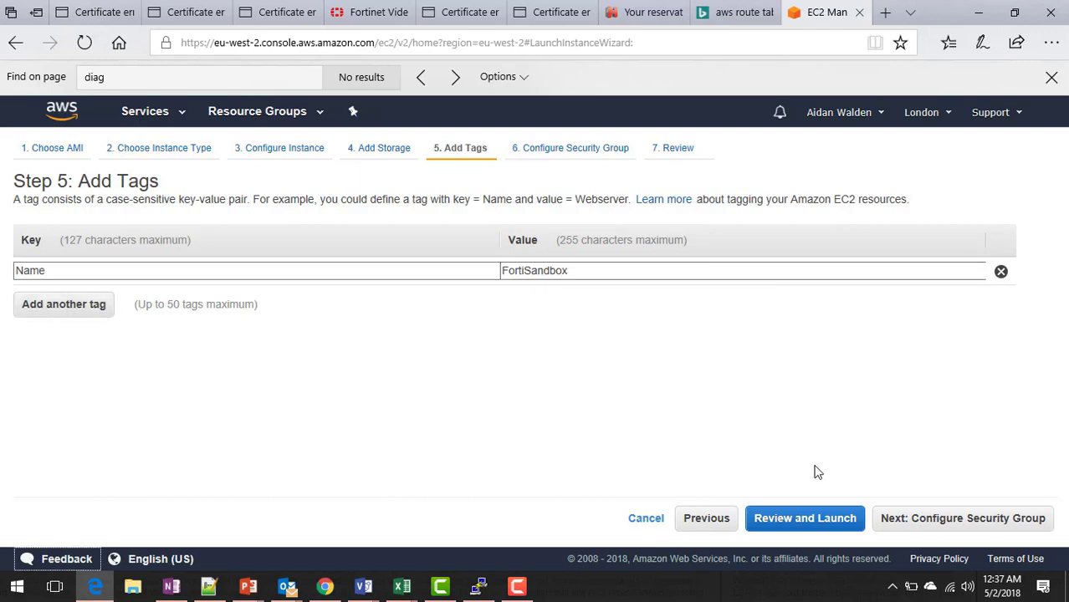
Accept the default security group, review the settings and start the launch.
{"action": "left_click", "coordinate": [938, 516]}
{"action": "scroll", "coordinate": [1062, 454], "scroll_direction": "down", "scroll_amount": 1}
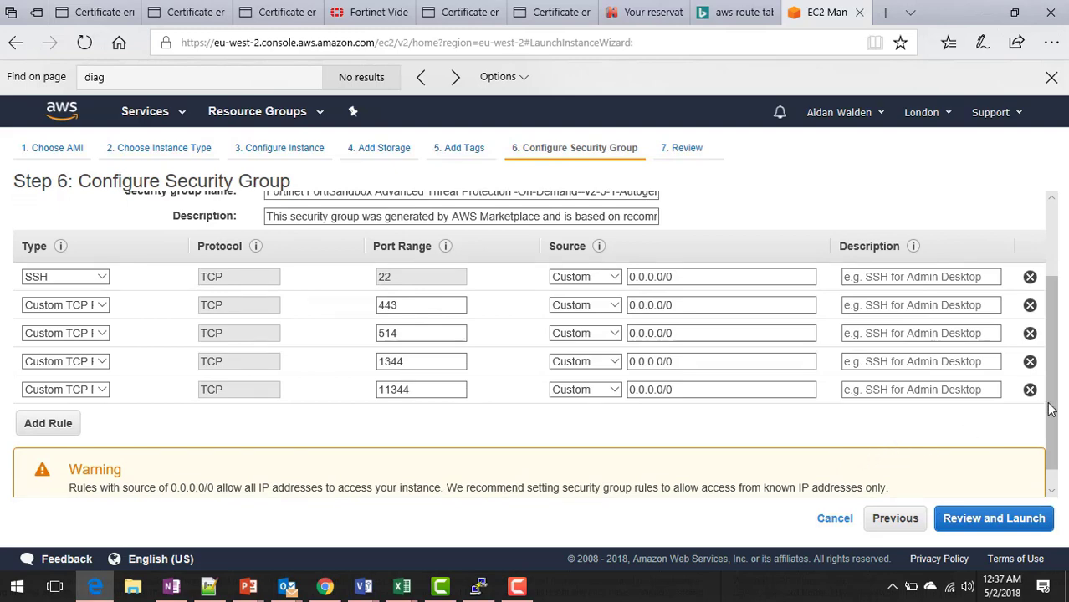
{"action": "scroll", "coordinate": [866, 325], "scroll_direction": "up", "scroll_amount": 1}
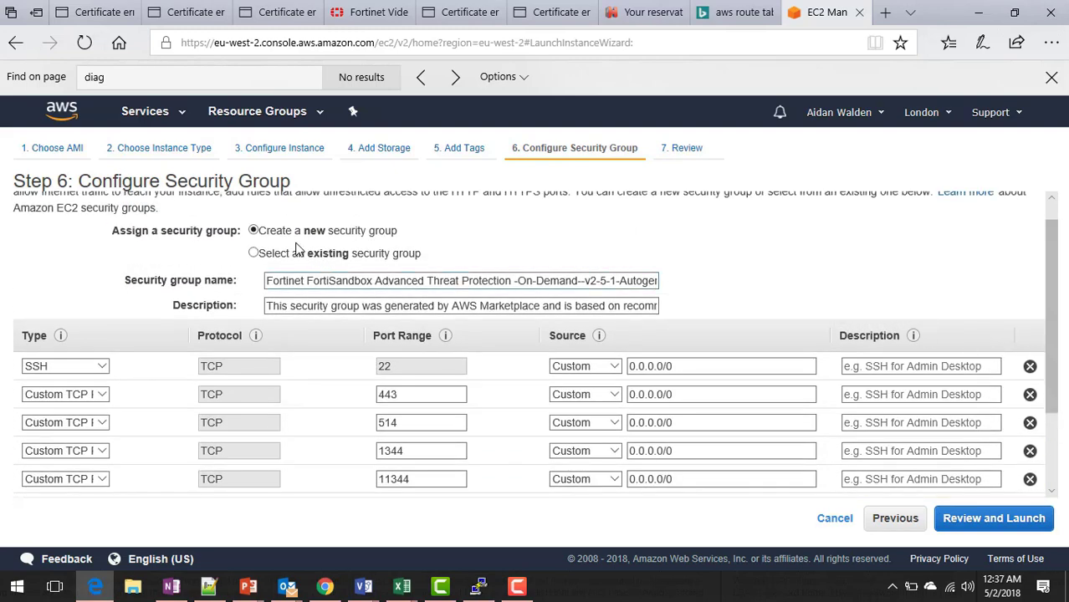
{"action": "left_click", "coordinate": [975, 518]}
{"action": "left_click_drag", "start_coordinate": [1052, 293], "coordinate": [1067, 489]}
{"action": "left_click", "coordinate": [1025, 517]}
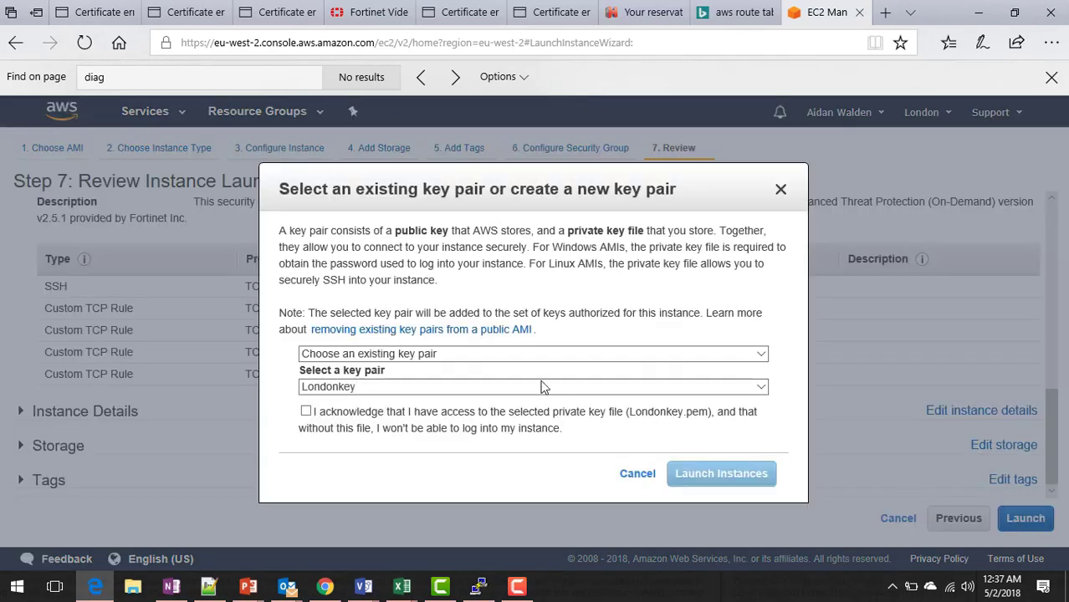
Acknowledge the Londonkey key pair and launch the FortiSandbox instance.
{"action": "left_click", "coordinate": [306, 411]}
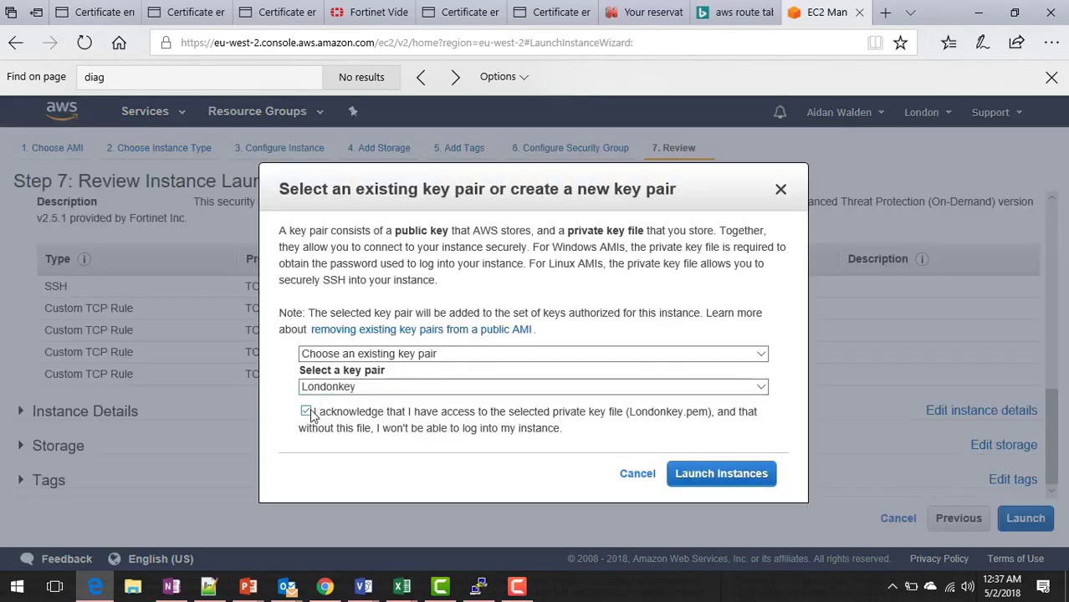
{"action": "left_click", "coordinate": [698, 475]}
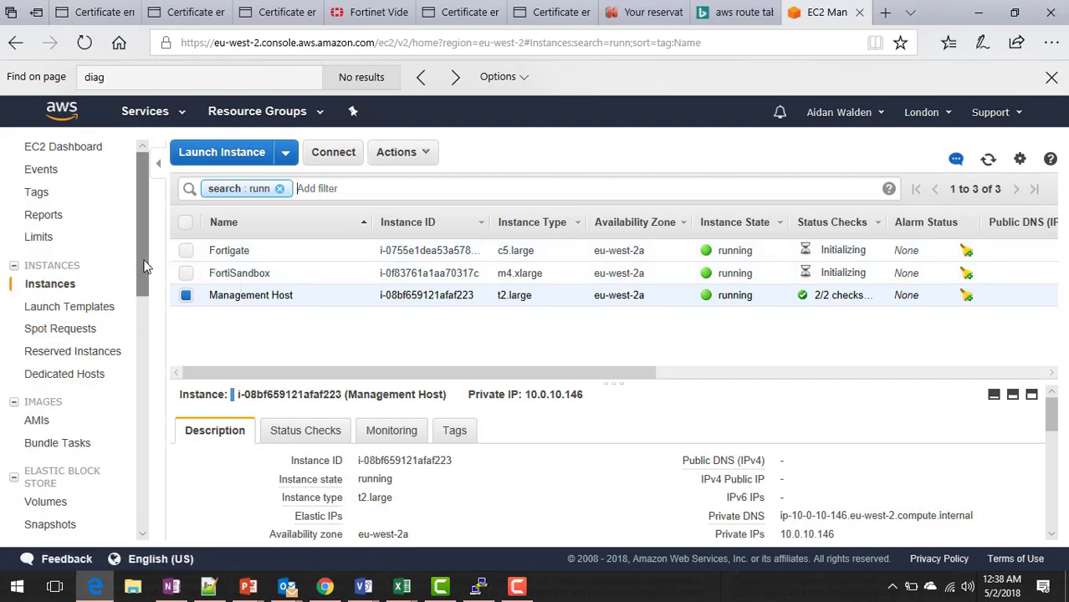
{"action": "left_click_drag", "start_coordinate": [144, 266], "coordinate": [144, 330]}
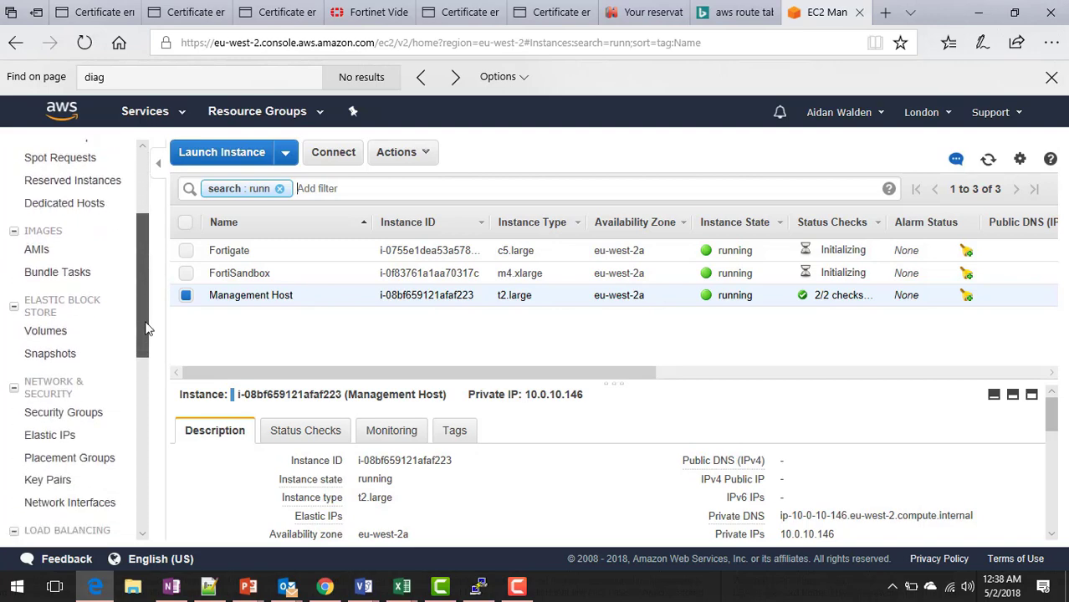
Create a network interface described 'FortiGate Scanning' on the DMZ Scanning subnet with DMZ Scanning SG.
{"action": "left_click", "coordinate": [97, 272]}
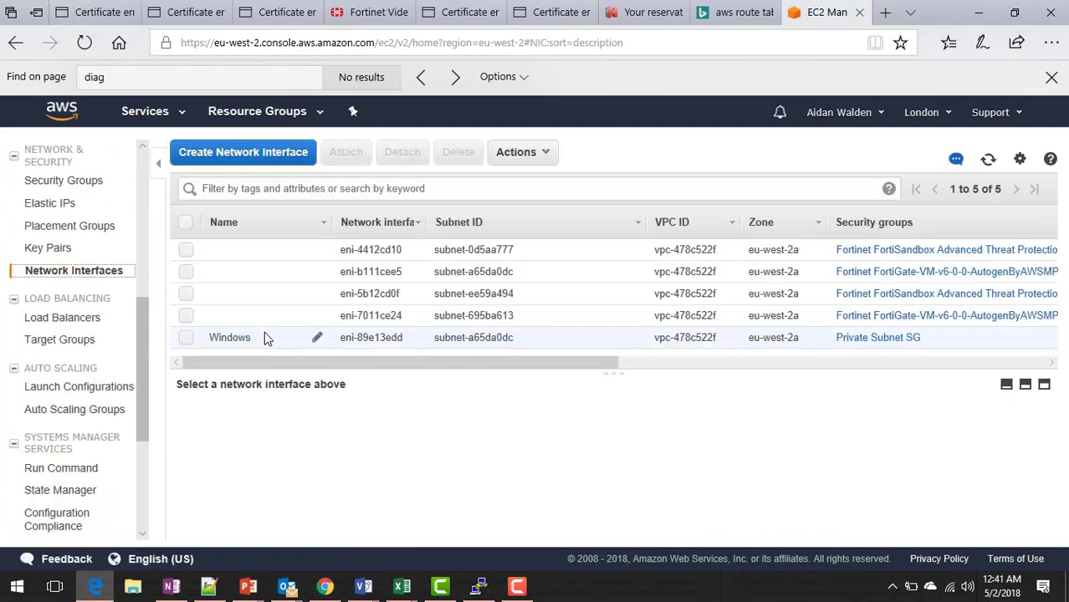
{"action": "left_click", "coordinate": [276, 160]}
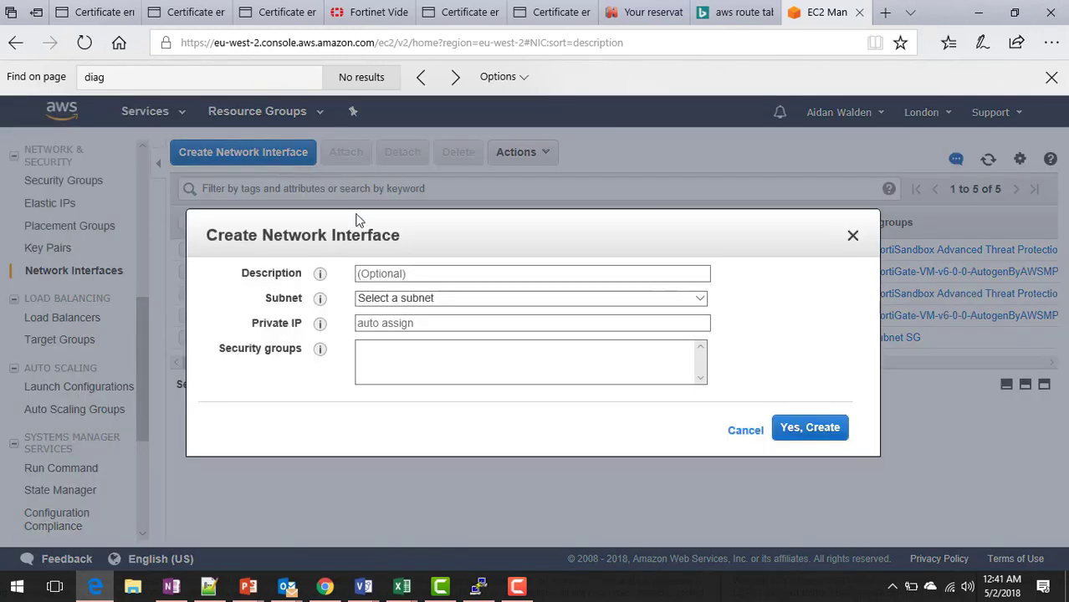
{"action": "left_click", "coordinate": [397, 273]}
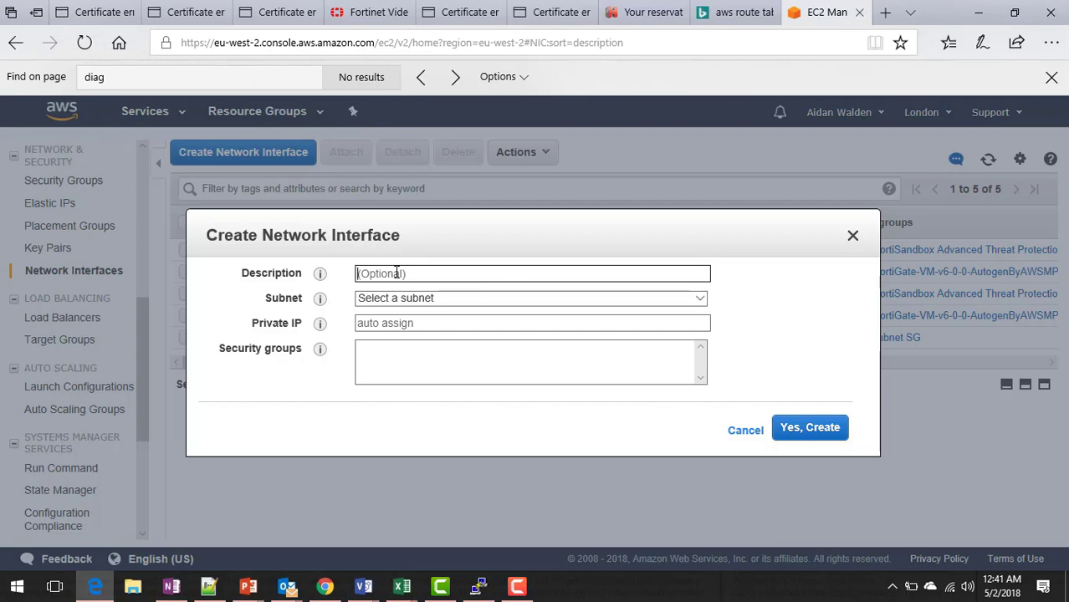
{"action": "type", "text": "FortiGate Scanning"}
{"action": "key", "text": "Tab"}
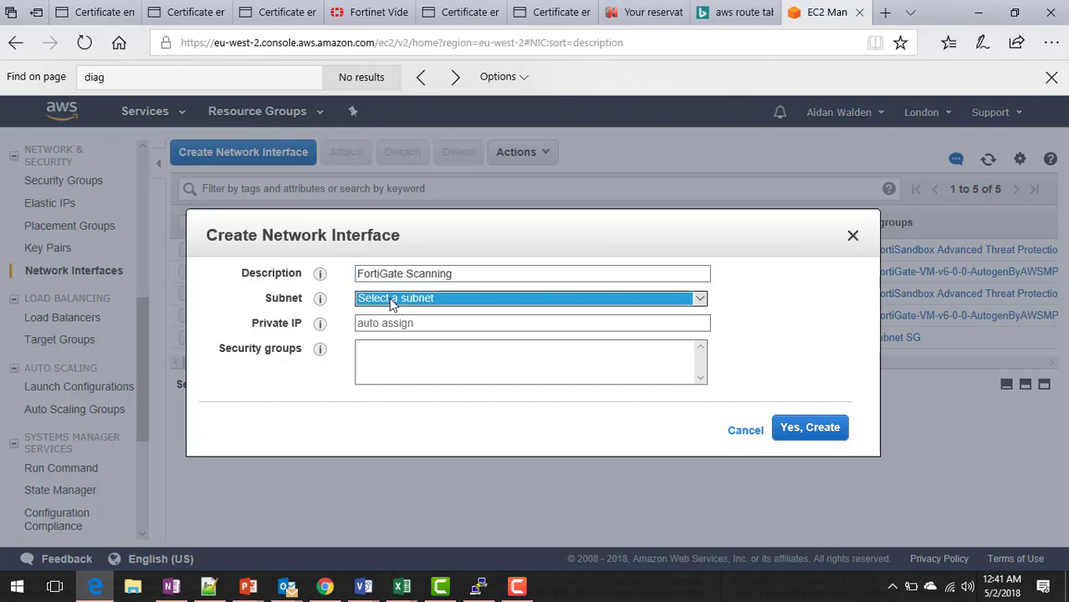
{"action": "left_click", "coordinate": [392, 303]}
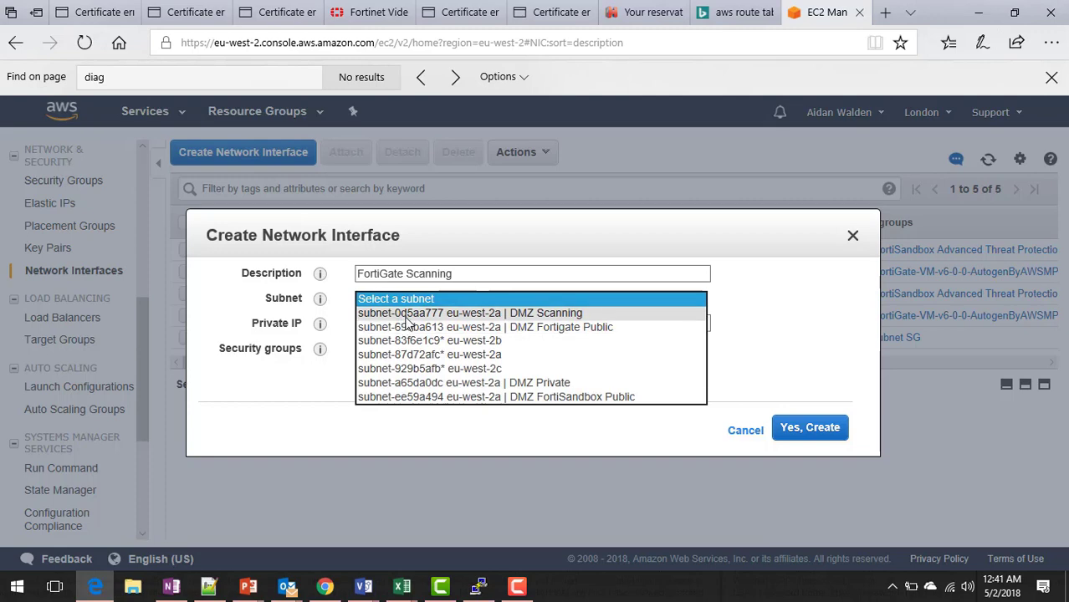
{"action": "left_click", "coordinate": [409, 313]}
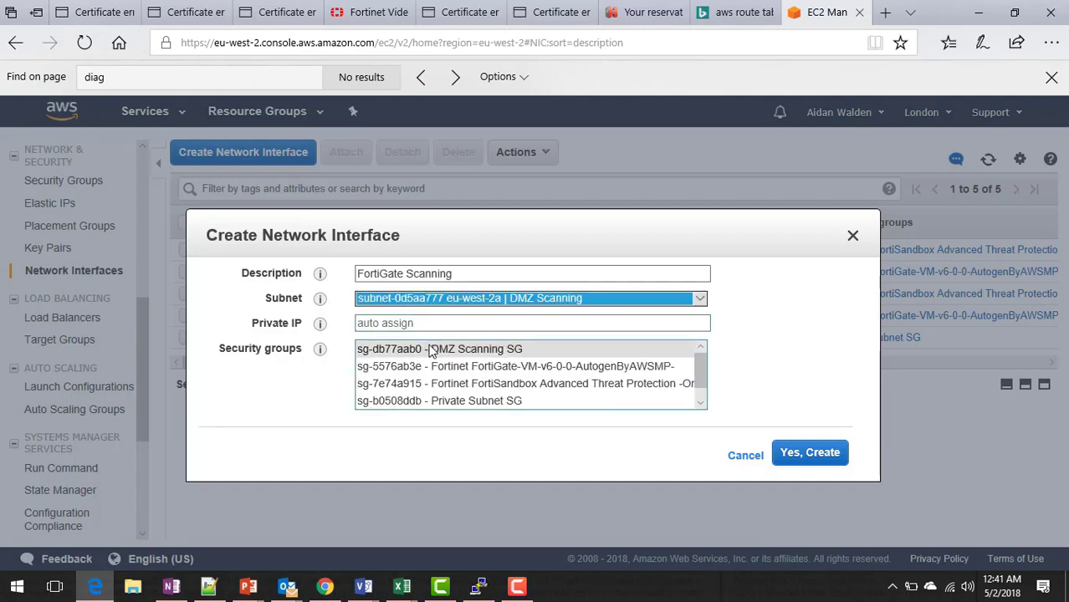
{"action": "left_click", "coordinate": [433, 350]}
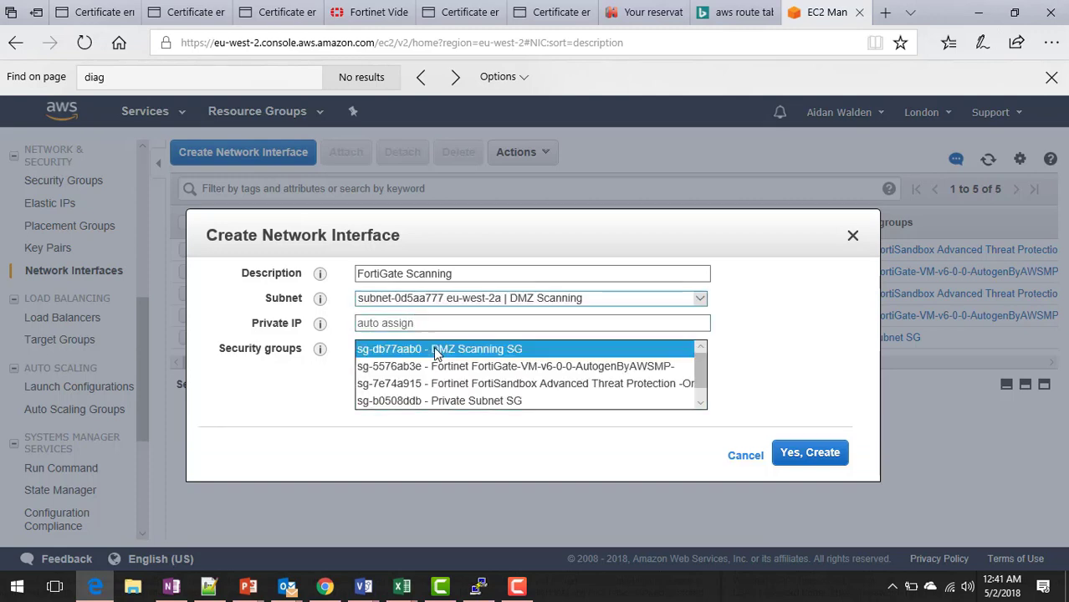
{"action": "left_click", "coordinate": [791, 454]}
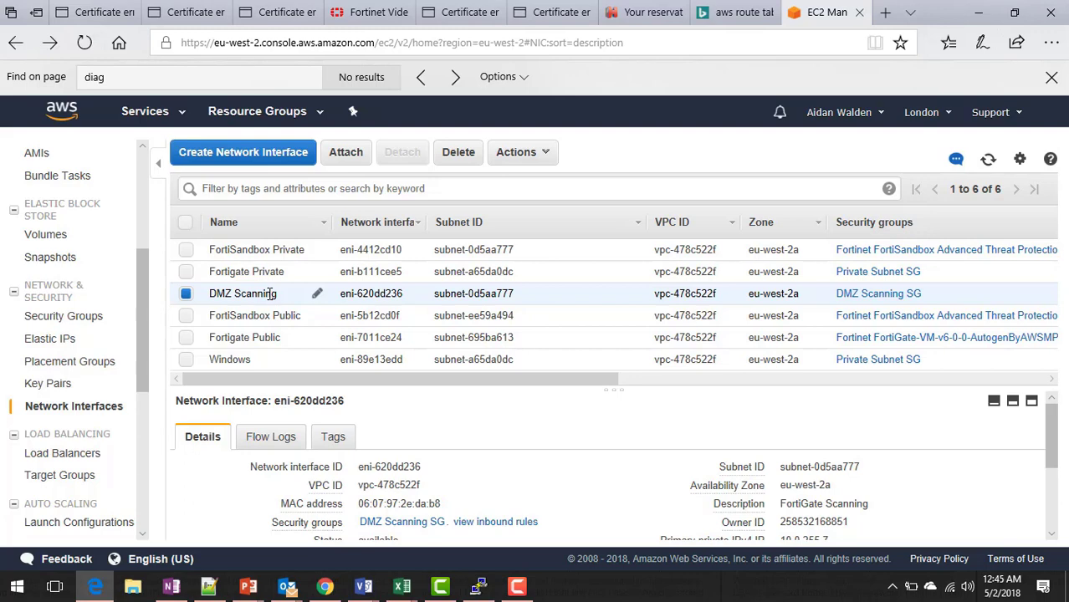
Attach the DMZ Scanning network interface to the Fortigate instance.
{"action": "left_click", "coordinate": [348, 155]}
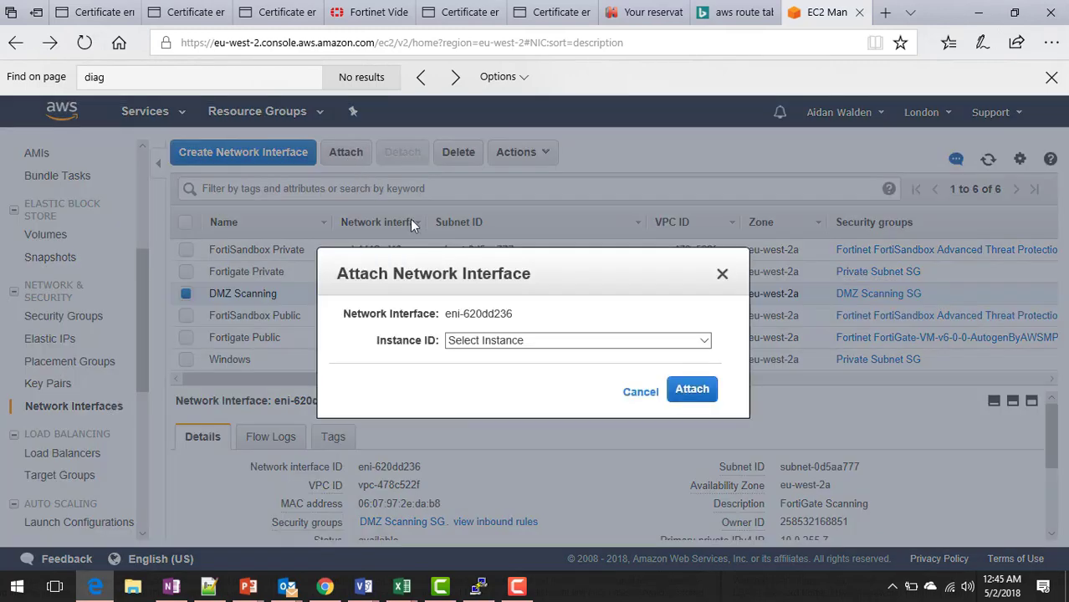
{"action": "left_click", "coordinate": [534, 339]}
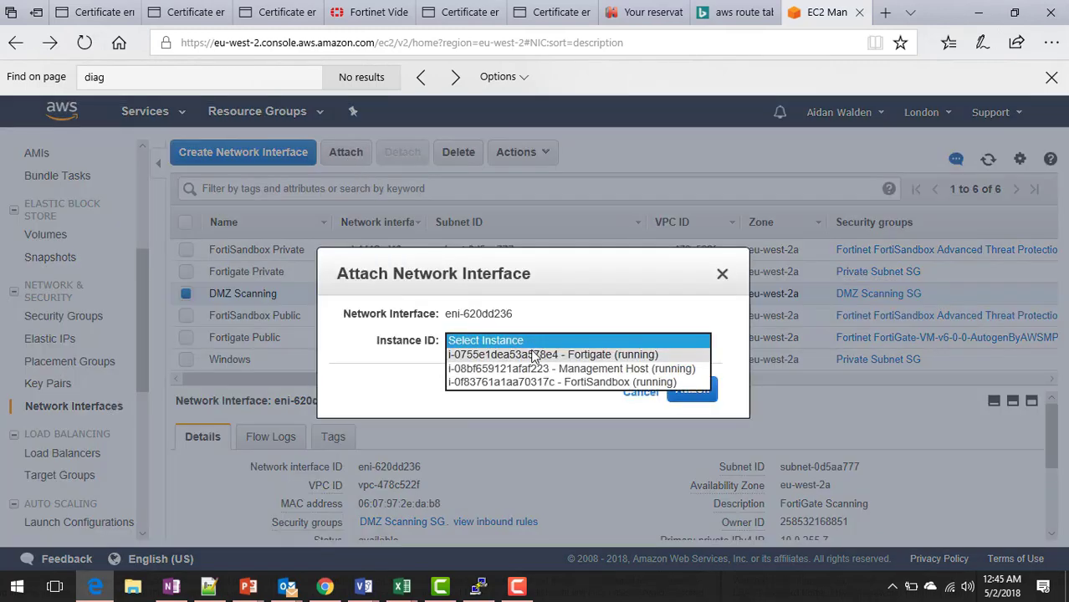
{"action": "left_click", "coordinate": [536, 355]}
{"action": "left_click", "coordinate": [691, 393]}
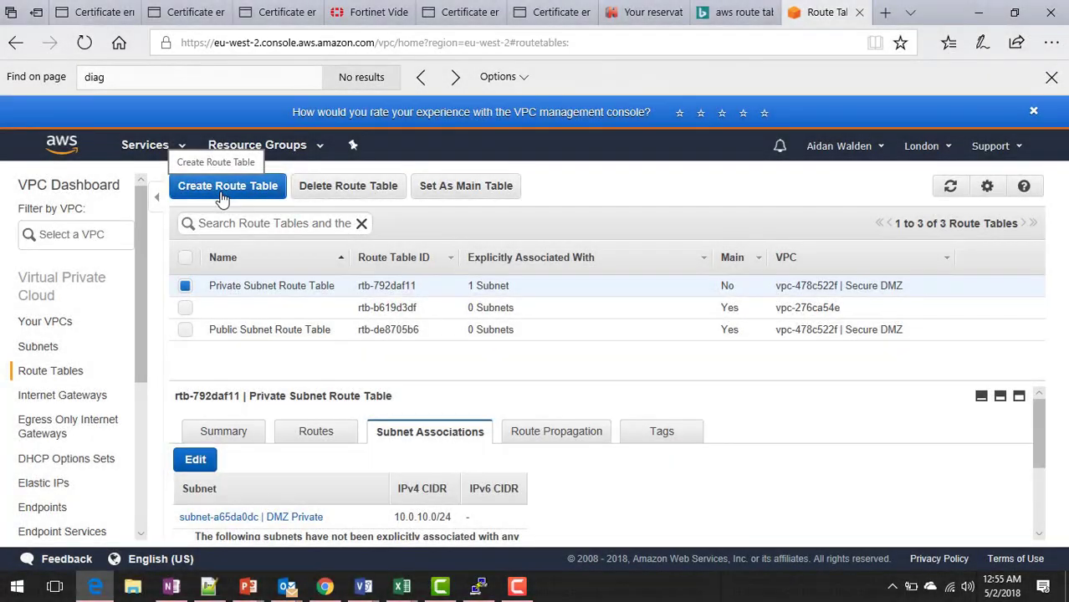
Create route table 'Scanning' in VPC vpc-478c522f (Secure DMZ).
{"action": "left_click", "coordinate": [224, 195]}
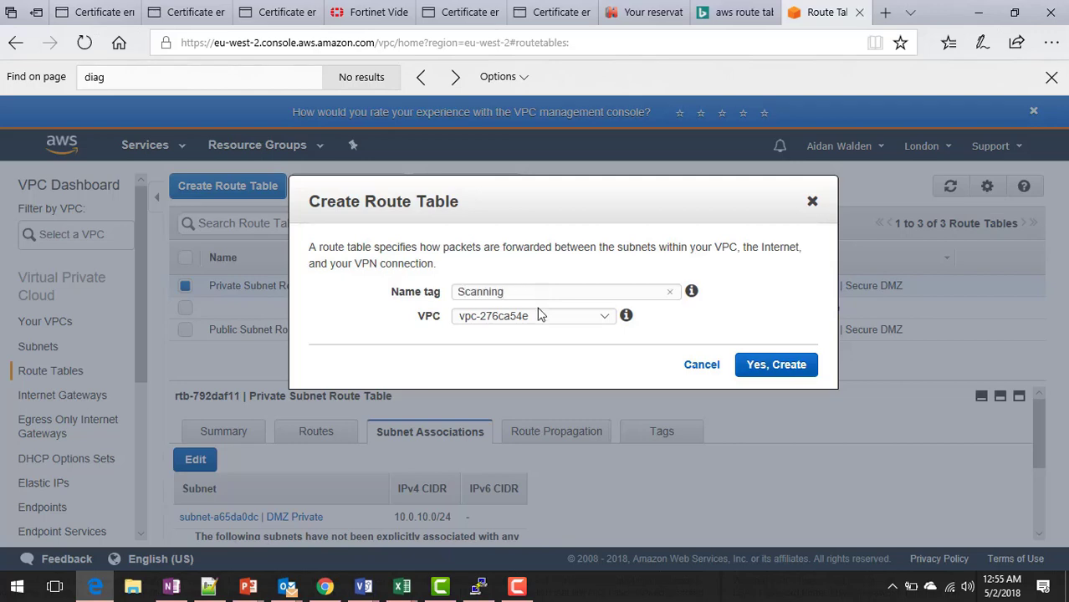
{"action": "left_click", "coordinate": [539, 316]}
{"action": "left_click", "coordinate": [536, 335]}
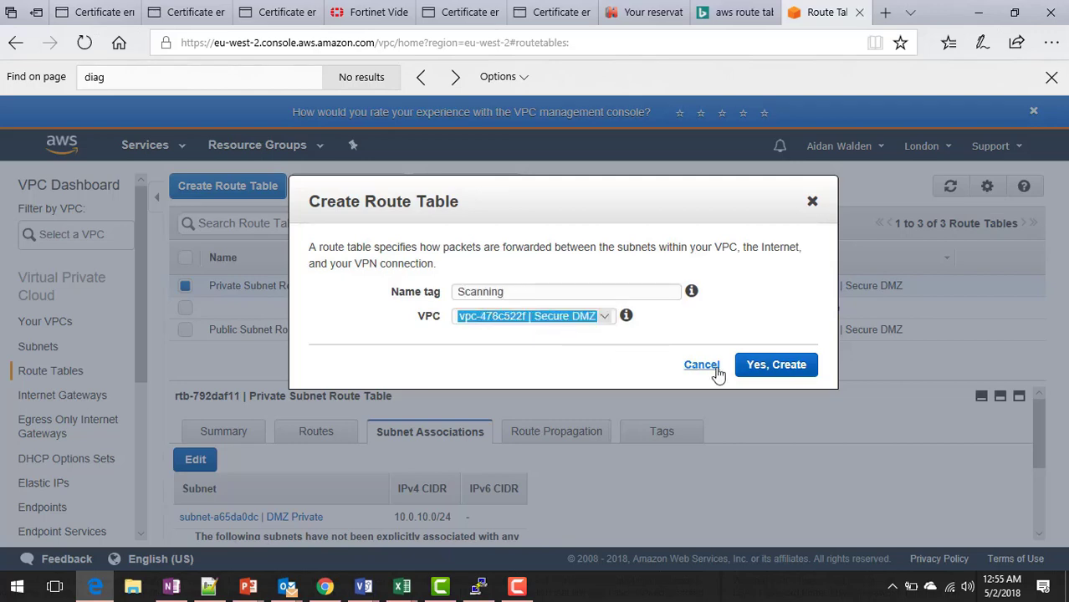
{"action": "left_click", "coordinate": [757, 366]}
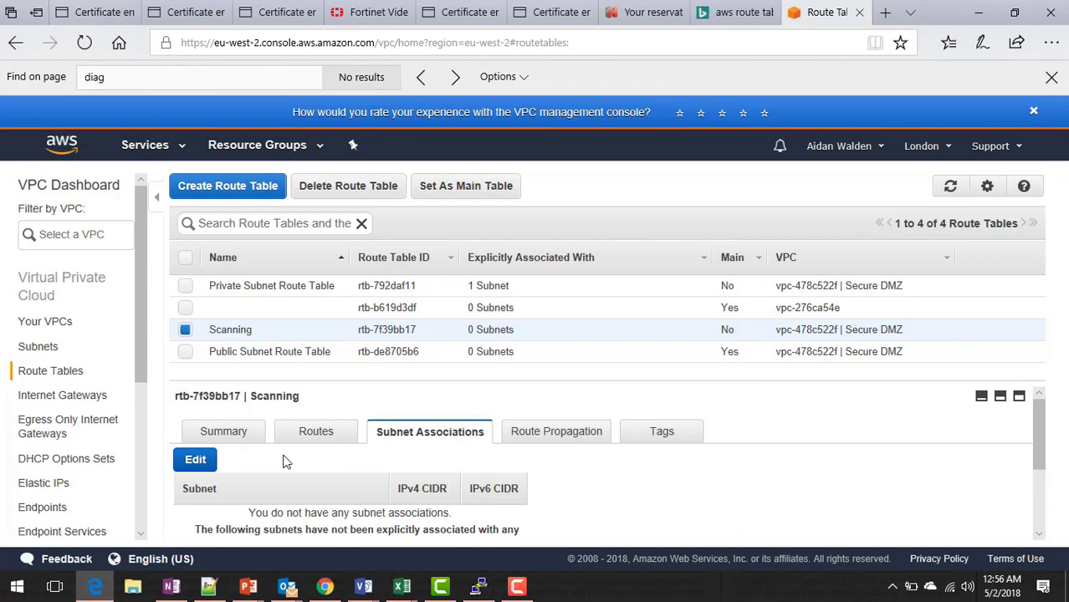
Associate the DMZ Scanning subnet with the Scanning route table and save.
{"action": "left_click", "coordinate": [197, 461]}
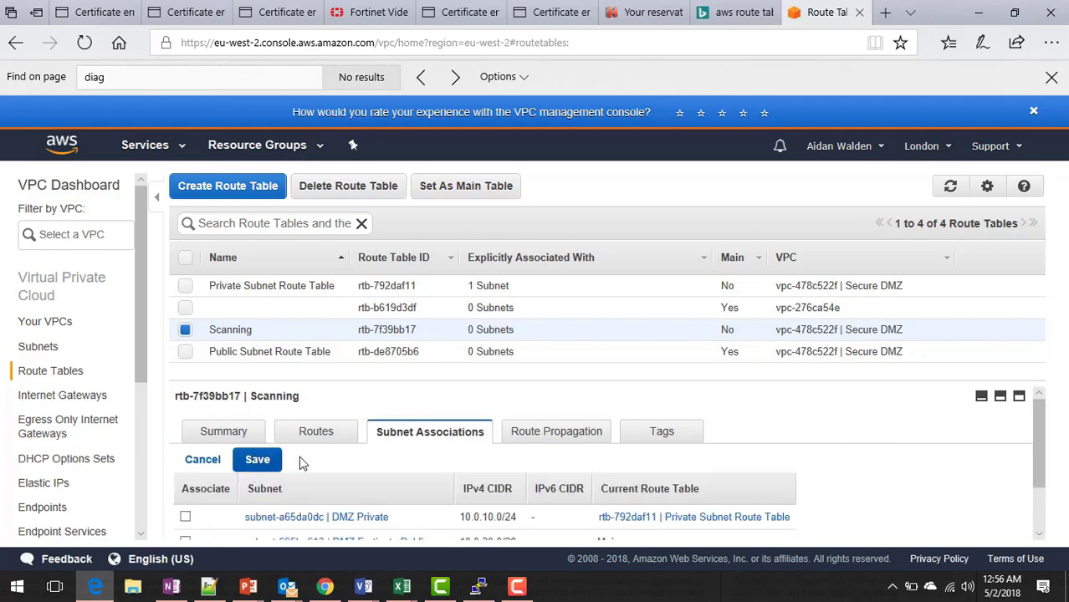
{"action": "left_click_drag", "start_coordinate": [1040, 460], "coordinate": [1041, 516]}
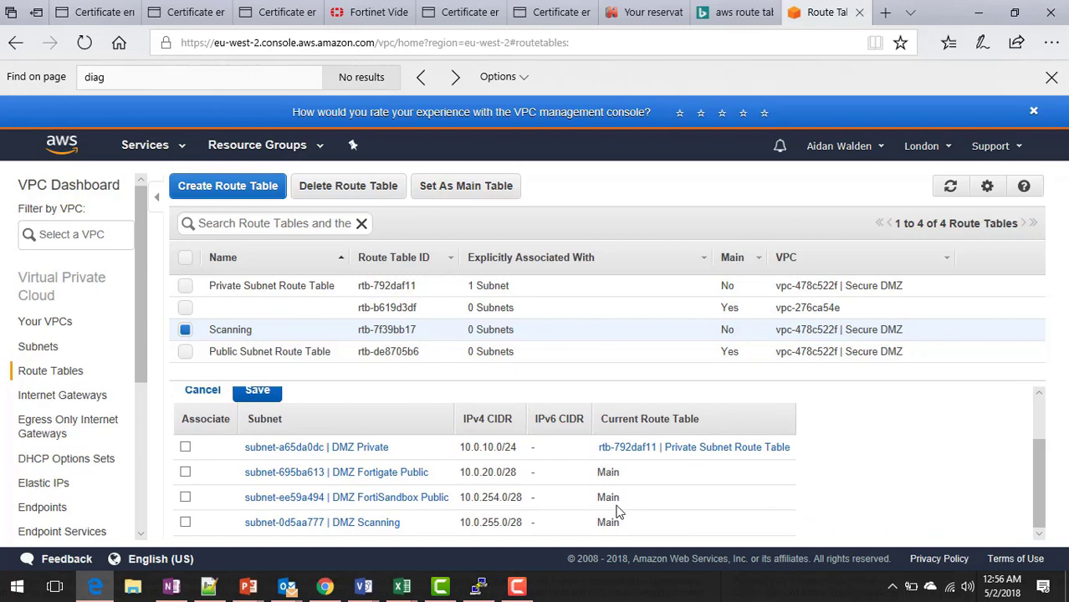
{"action": "left_click", "coordinate": [186, 522]}
{"action": "left_click", "coordinate": [258, 390]}
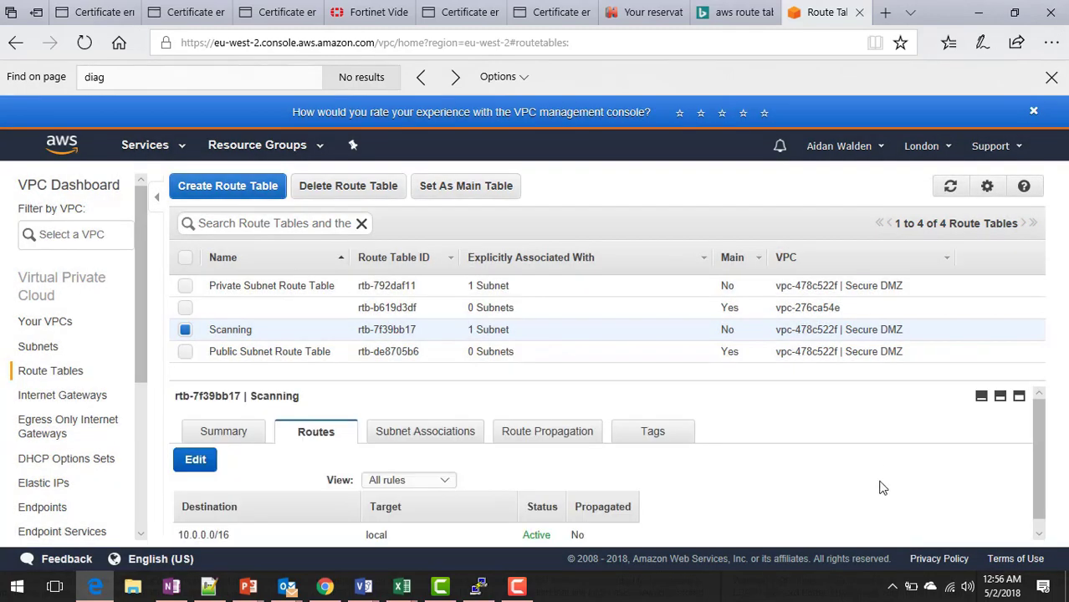
{"action": "scroll", "coordinate": [1036, 468], "scroll_direction": "down", "scroll_amount": 1}
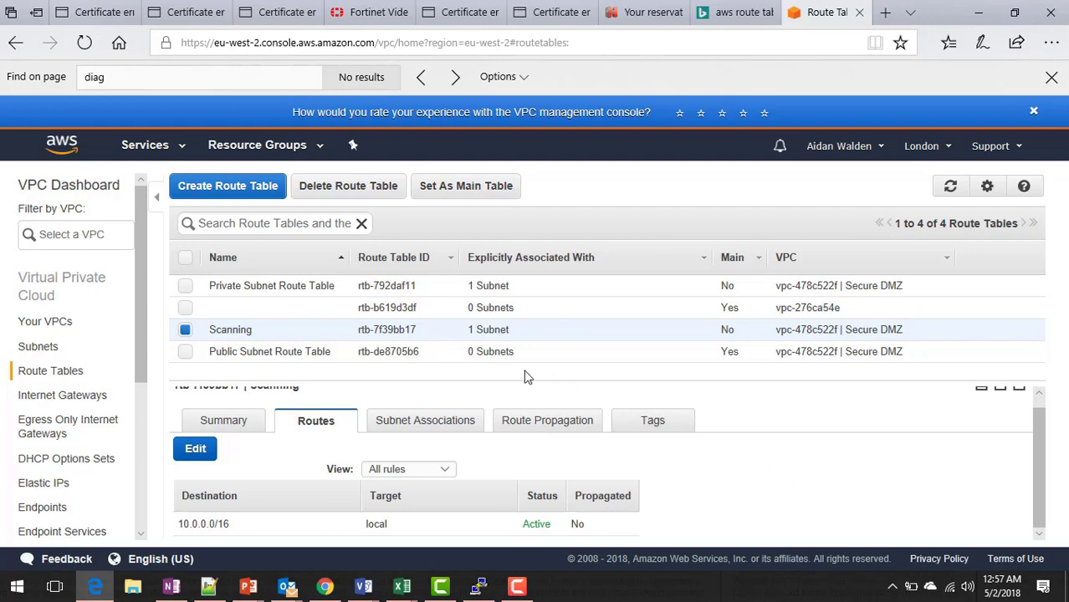
In the Public Subnet Route Table, add DMZ FortiSandbox Public and DMZ Fortigate Public as subnet associations and save.
{"action": "left_click", "coordinate": [185, 352]}
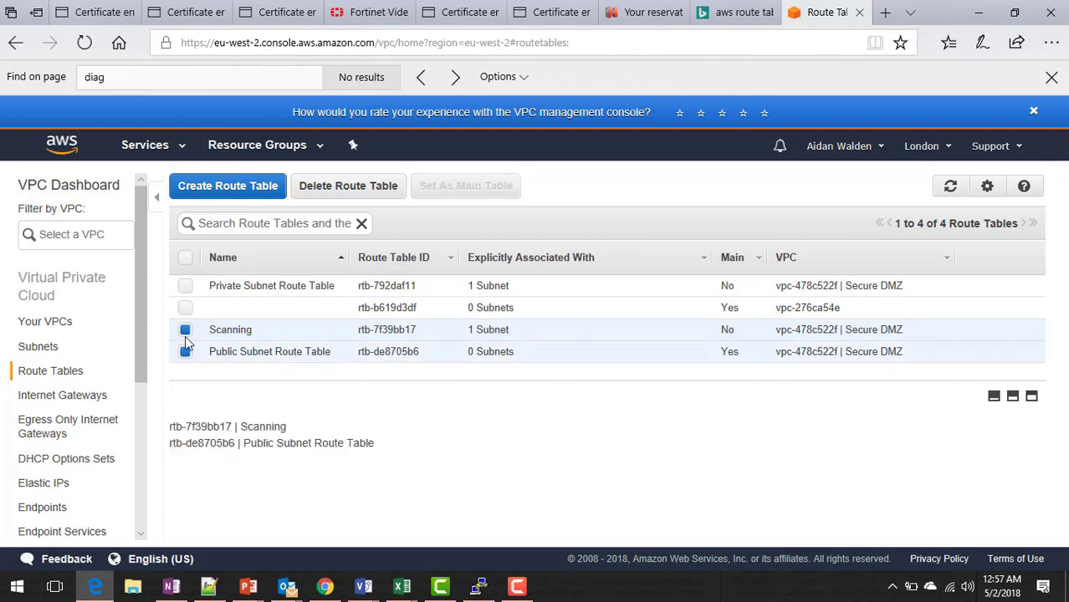
{"action": "left_click", "coordinate": [186, 331]}
{"action": "left_click", "coordinate": [384, 426]}
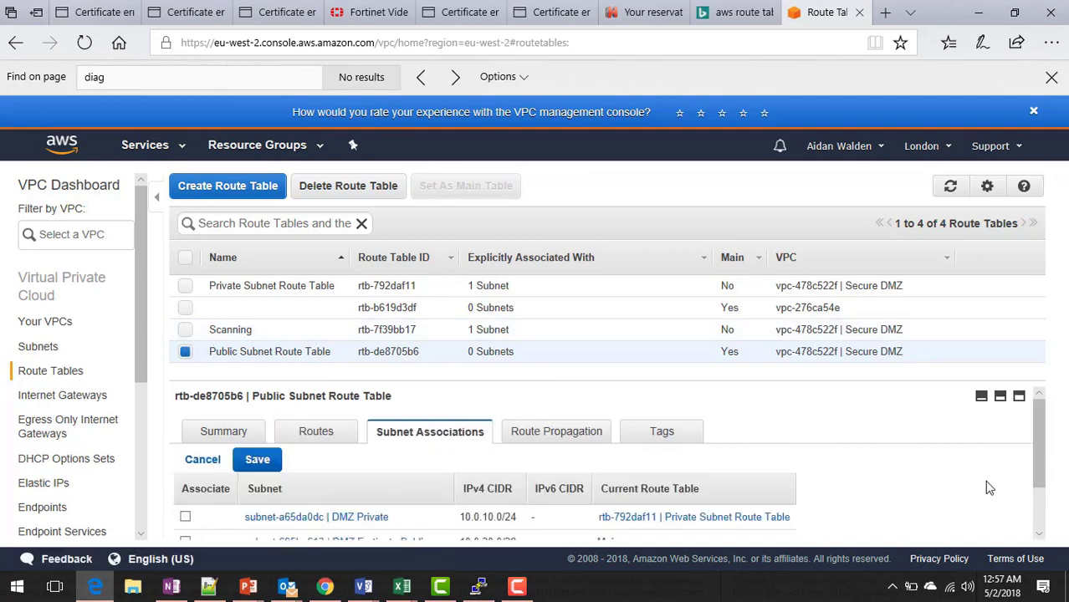
{"action": "left_click_drag", "start_coordinate": [1033, 413], "coordinate": [1034, 456]}
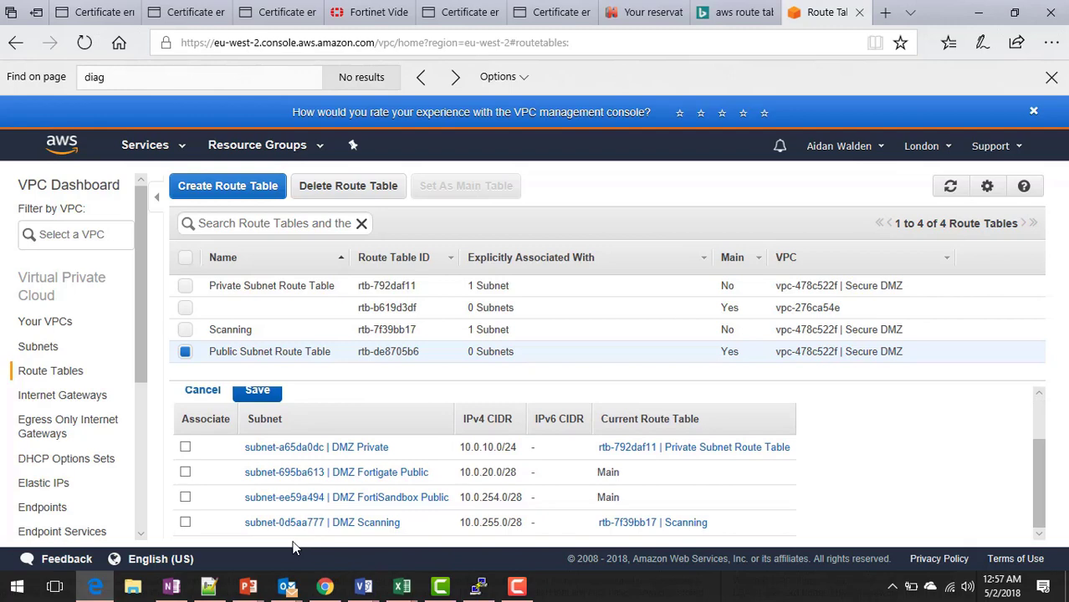
{"action": "left_click", "coordinate": [185, 496]}
{"action": "left_click", "coordinate": [185, 473]}
{"action": "left_click", "coordinate": [257, 390]}
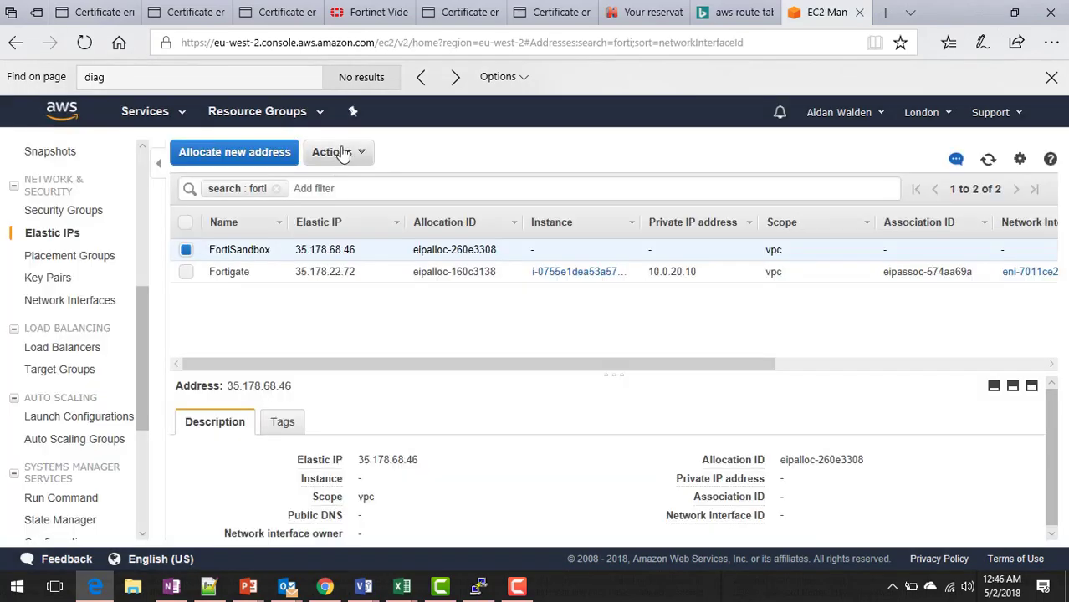
{"action": "left_click", "coordinate": [343, 151]}
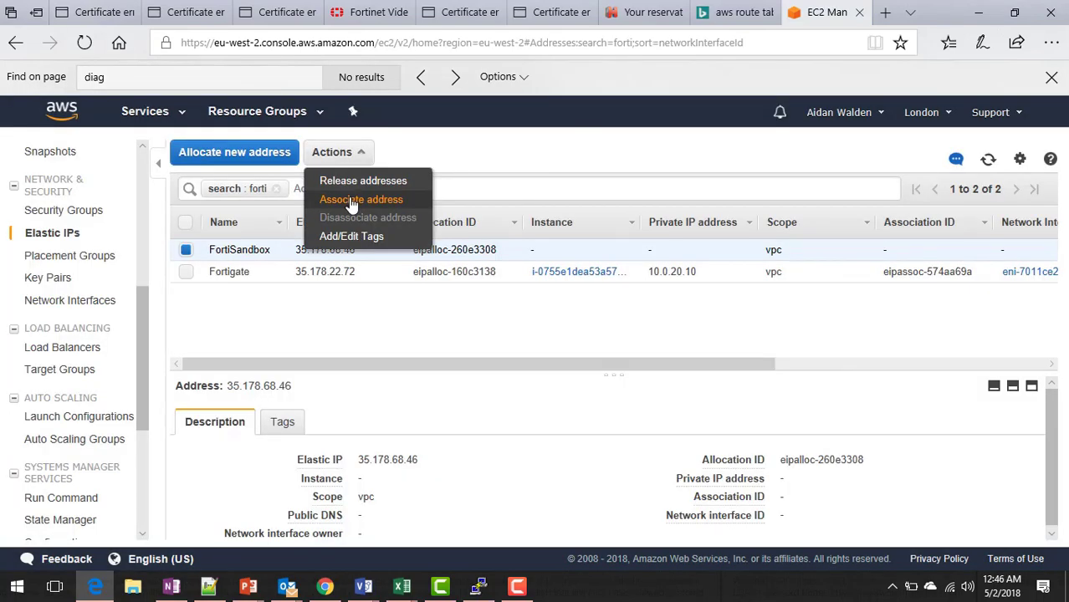
Associate Elastic IP 35.178.68.46 with the FortiSandbox Public network interface at private IP 10.0.254.4.
{"action": "left_click", "coordinate": [352, 200]}
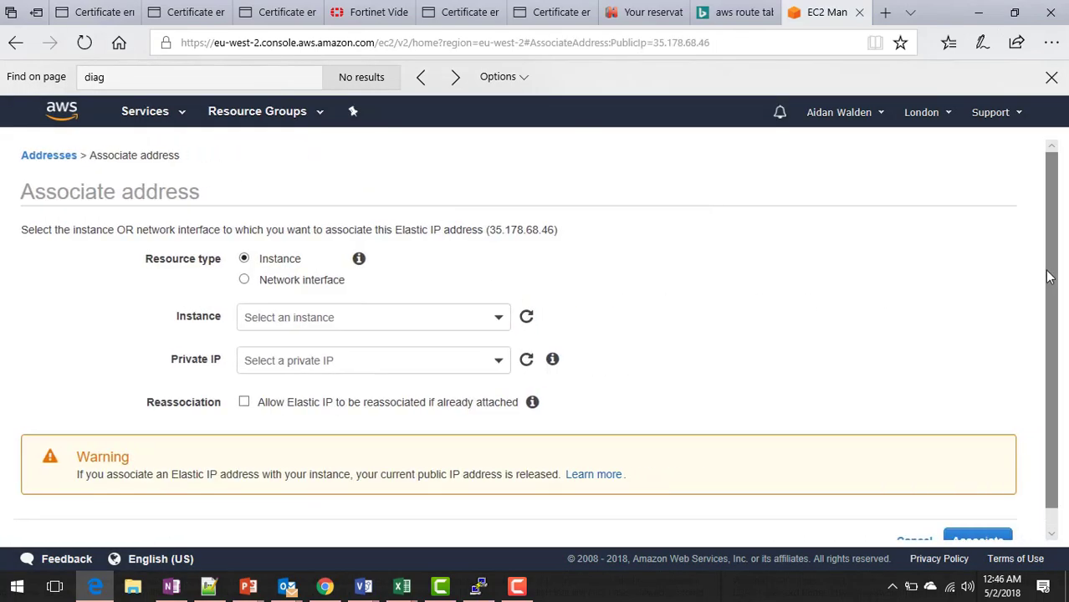
{"action": "scroll", "coordinate": [1055, 350], "scroll_direction": "down", "scroll_amount": 1}
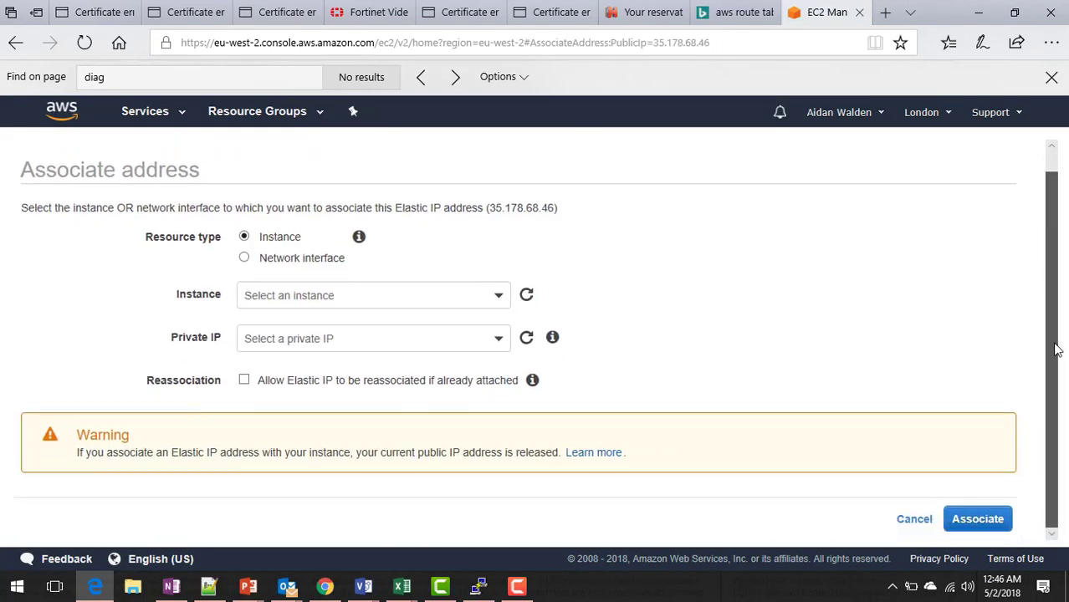
{"action": "left_click", "coordinate": [269, 256]}
{"action": "left_click", "coordinate": [292, 292]}
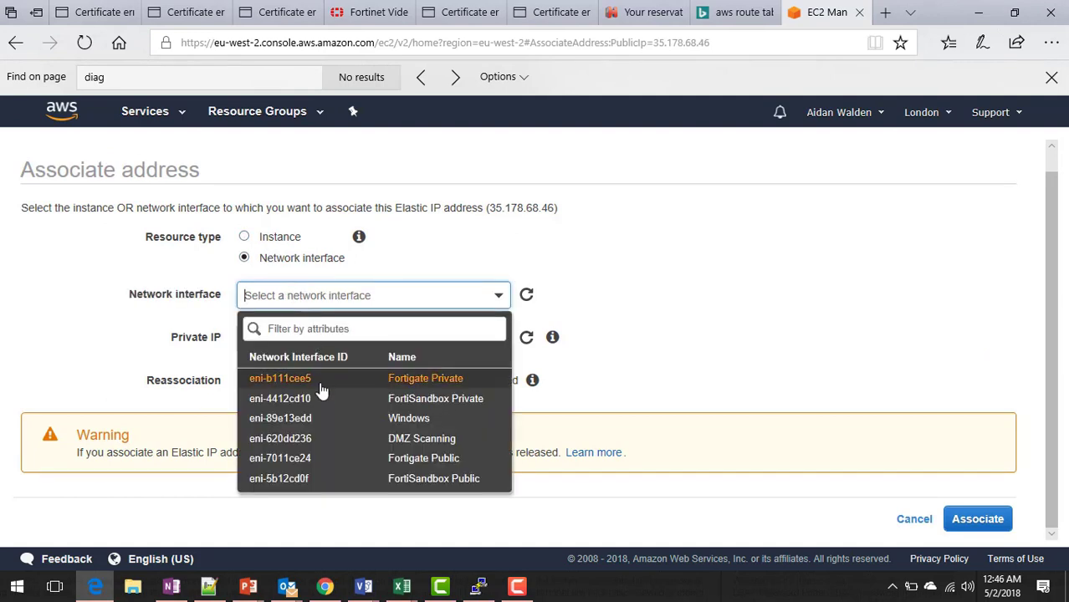
{"action": "left_click", "coordinate": [323, 477]}
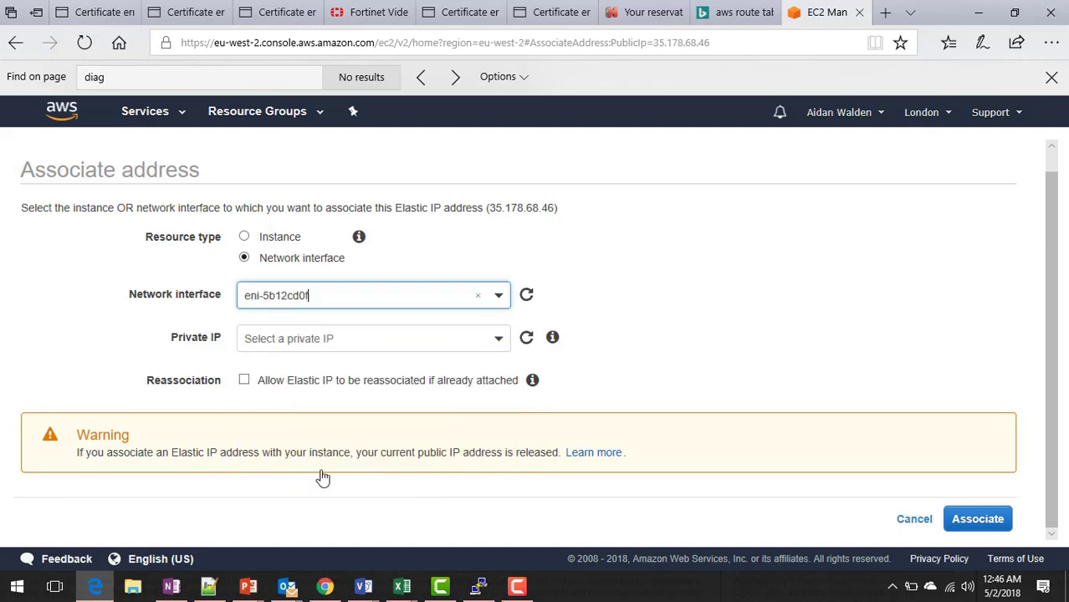
{"action": "left_click", "coordinate": [326, 342]}
{"action": "left_click", "coordinate": [324, 398]}
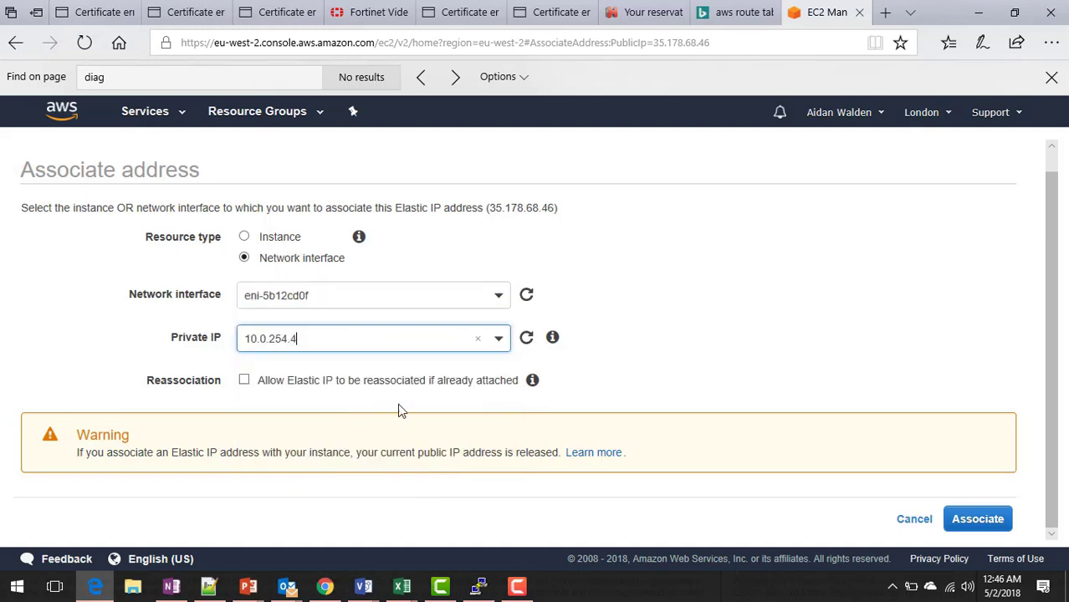
{"action": "left_click", "coordinate": [970, 519]}
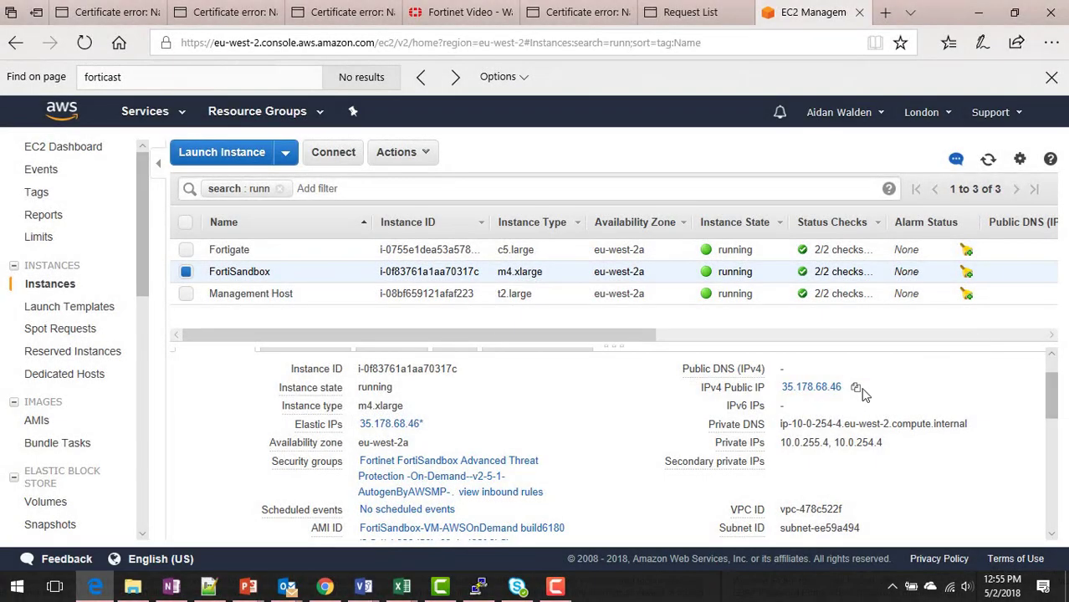
Copy the public IP 35.178.68.46 and load it in the browser.
{"action": "left_click", "coordinate": [855, 388]}
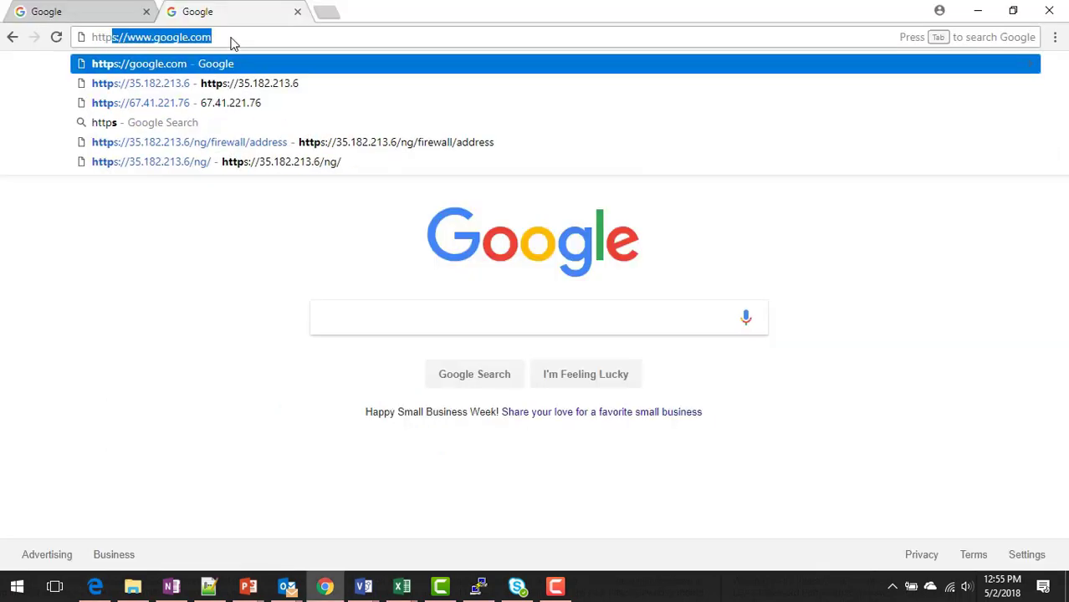
{"action": "key", "text": "ctrl+v"}
{"action": "key", "text": "Return"}
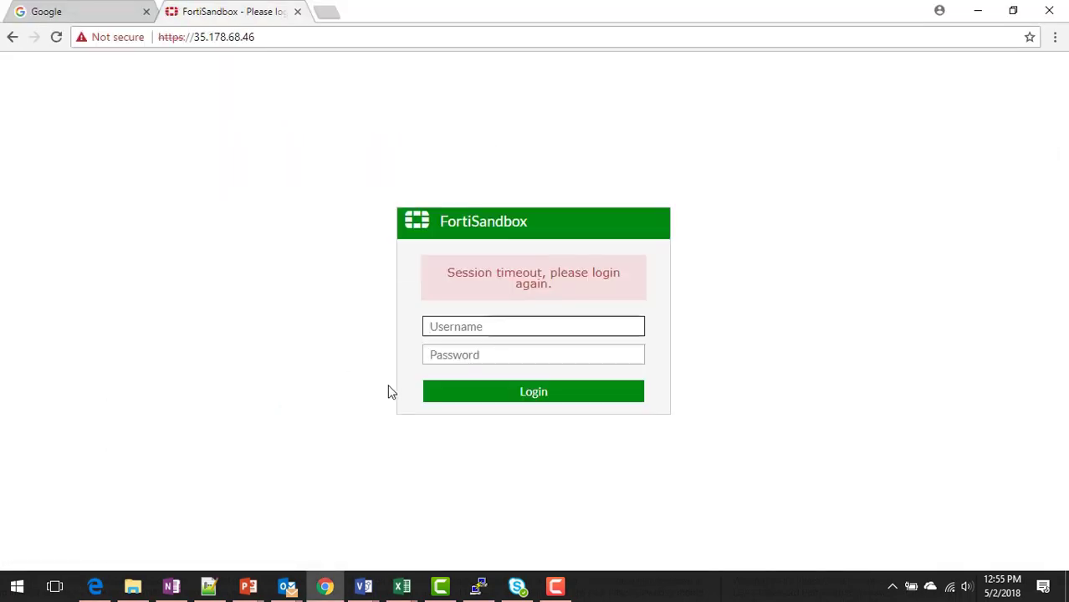
Log in to FortiSandbox as admin with the instance ID as password, then review the dashboard.
{"action": "type", "text": "admin"}
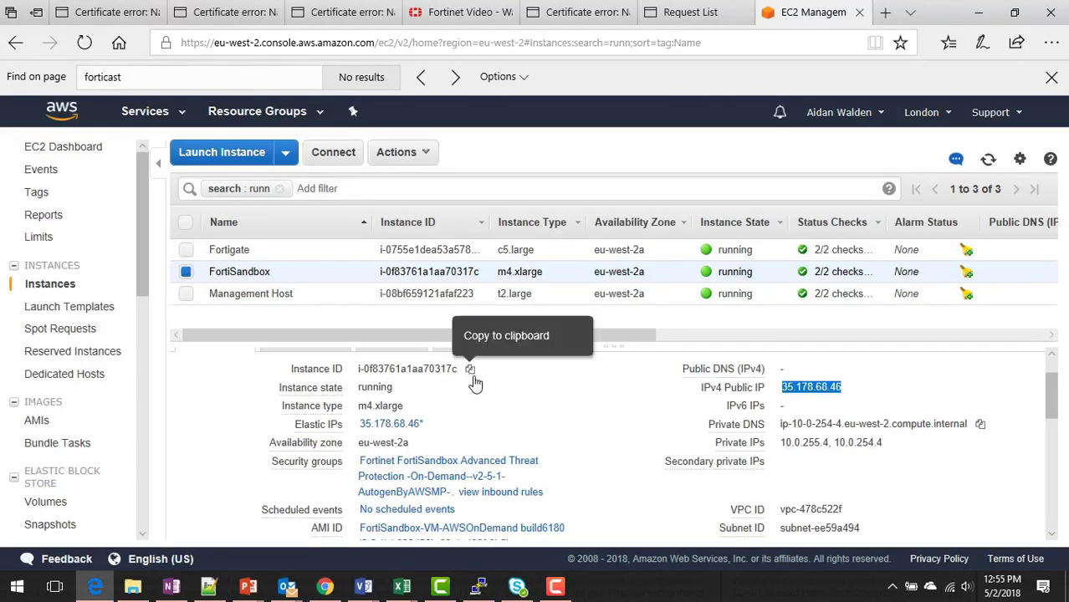
{"action": "left_click", "coordinate": [470, 369]}
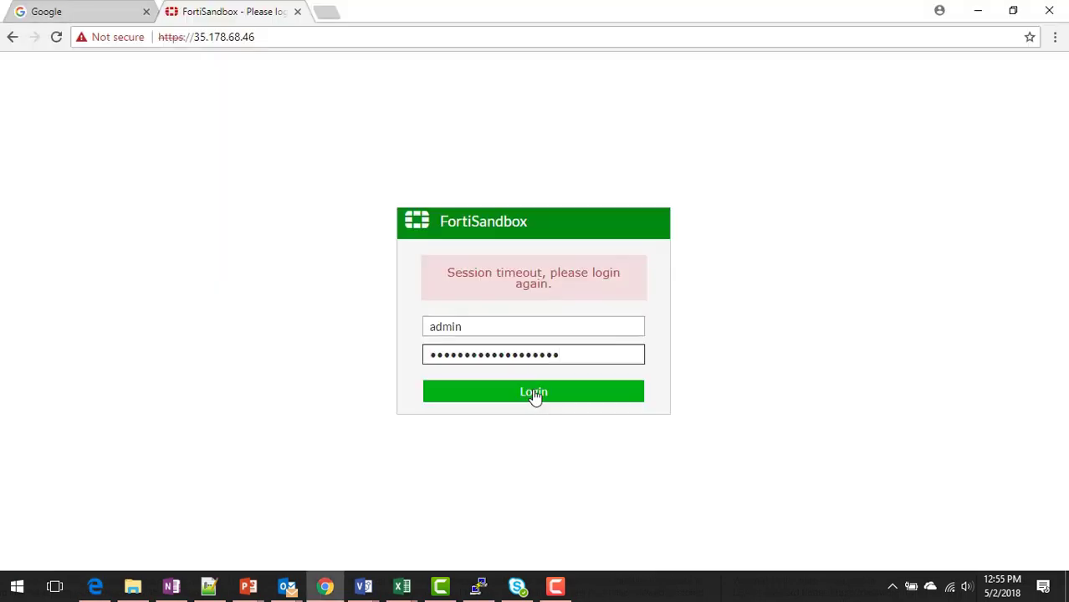
{"action": "left_click", "coordinate": [533, 393]}
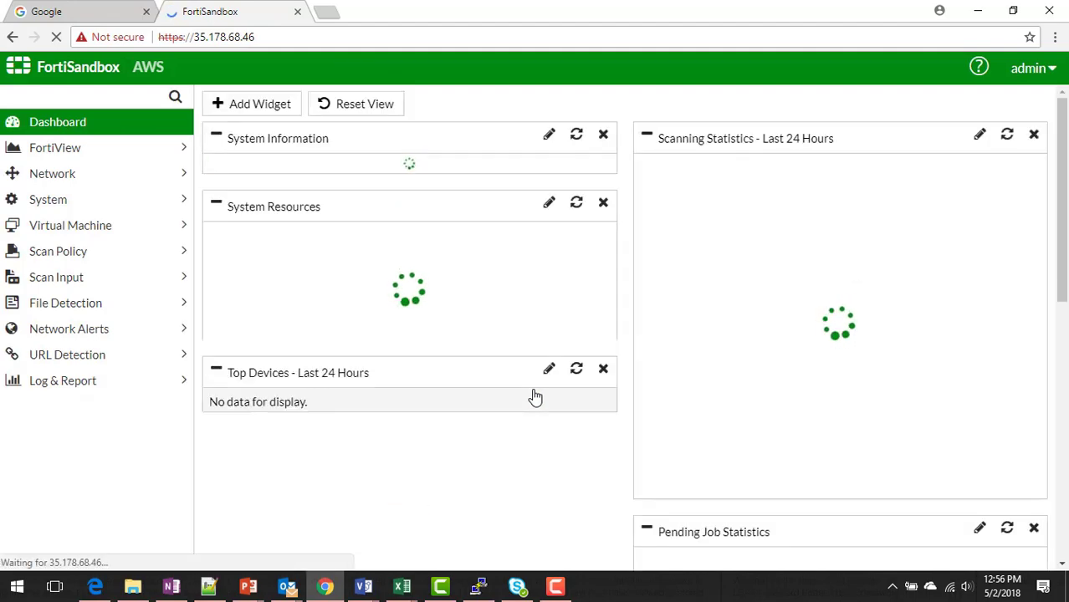
{"action": "scroll", "coordinate": [1066, 224], "scroll_direction": "down", "scroll_amount": 1}
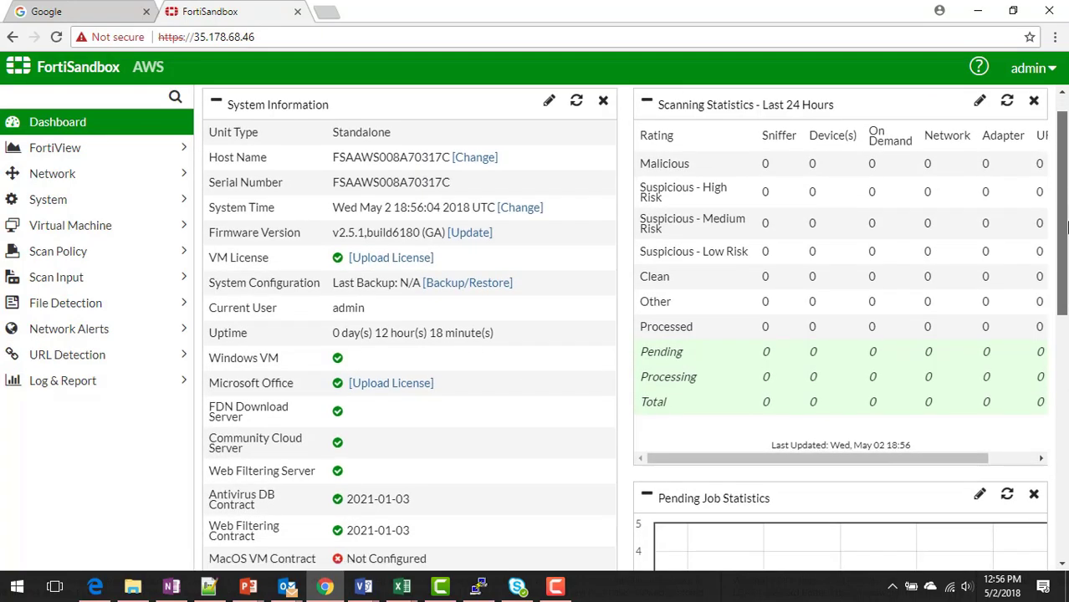
{"action": "scroll", "coordinate": [1065, 224], "scroll_direction": "up", "scroll_amount": 1}
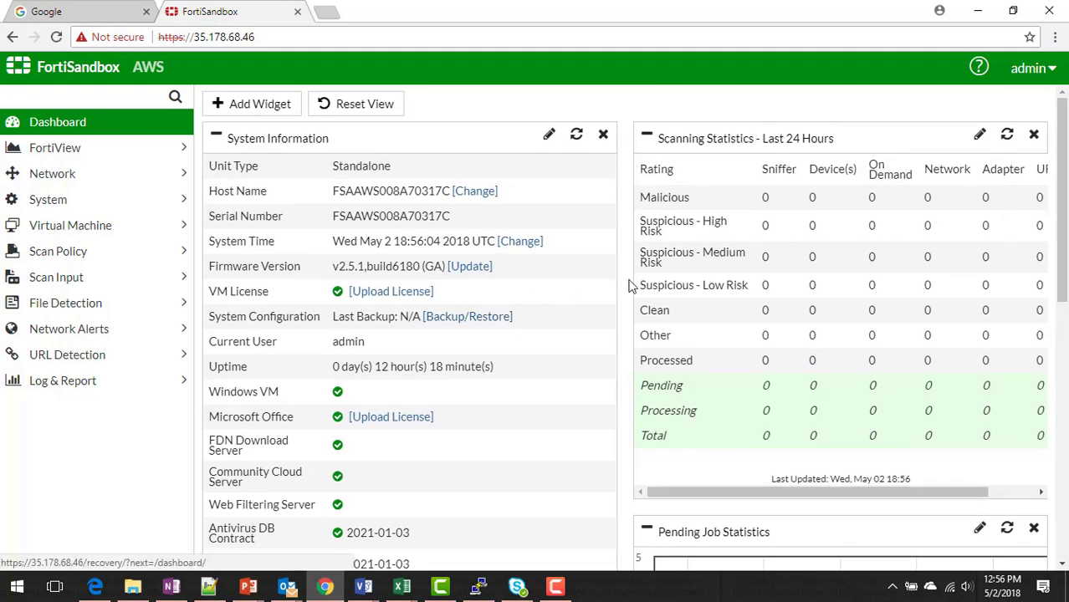
{"action": "scroll", "coordinate": [1064, 209], "scroll_direction": "down", "scroll_amount": 2}
{"action": "scroll", "coordinate": [1064, 209], "scroll_direction": "down", "scroll_amount": 4}
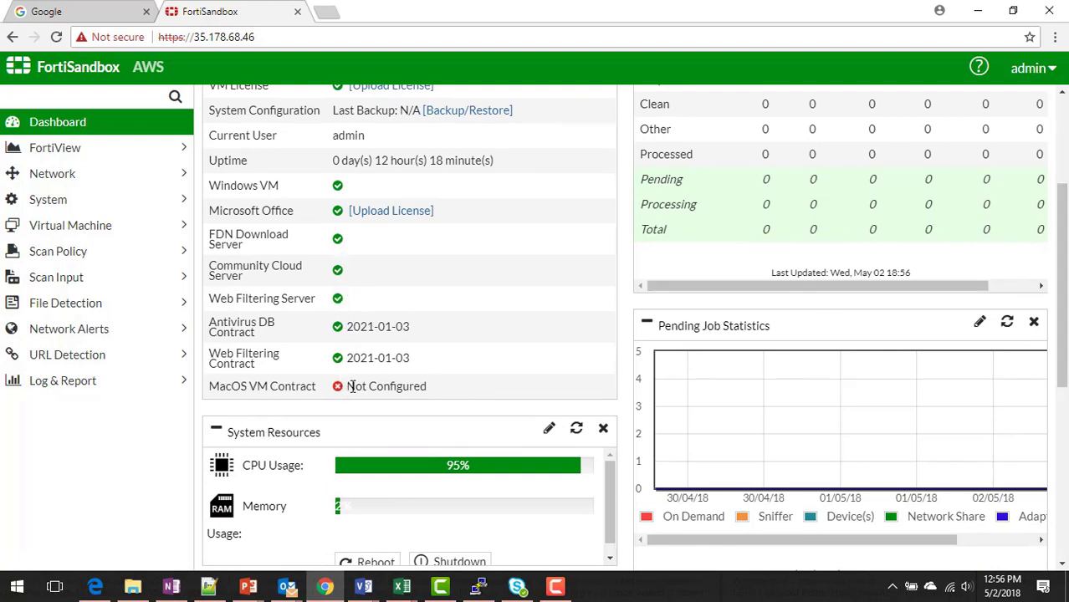
{"action": "scroll", "coordinate": [385, 386], "scroll_direction": "up", "scroll_amount": 5}
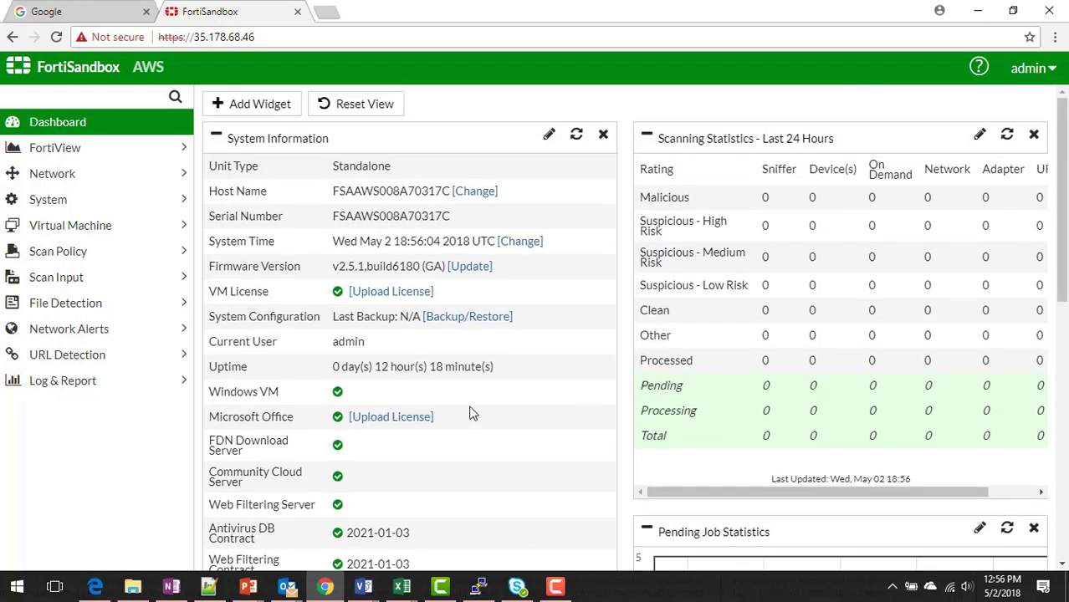
Check the network interfaces, then save System DNS with primary 8.8.4.4 and secondary 8.8.8.8.
{"action": "left_click", "coordinate": [98, 174]}
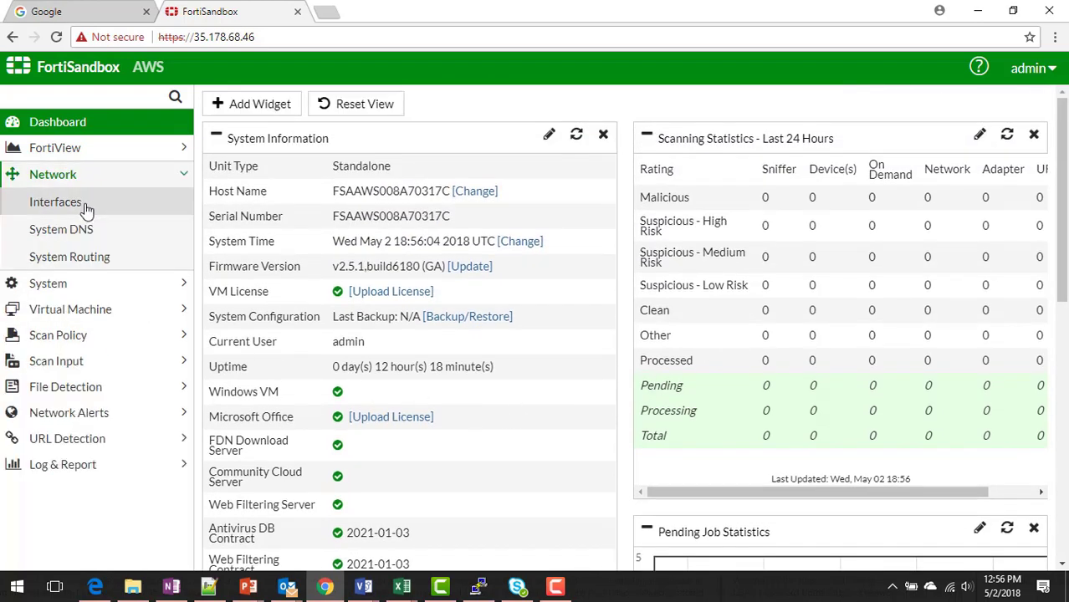
{"action": "left_click", "coordinate": [84, 209]}
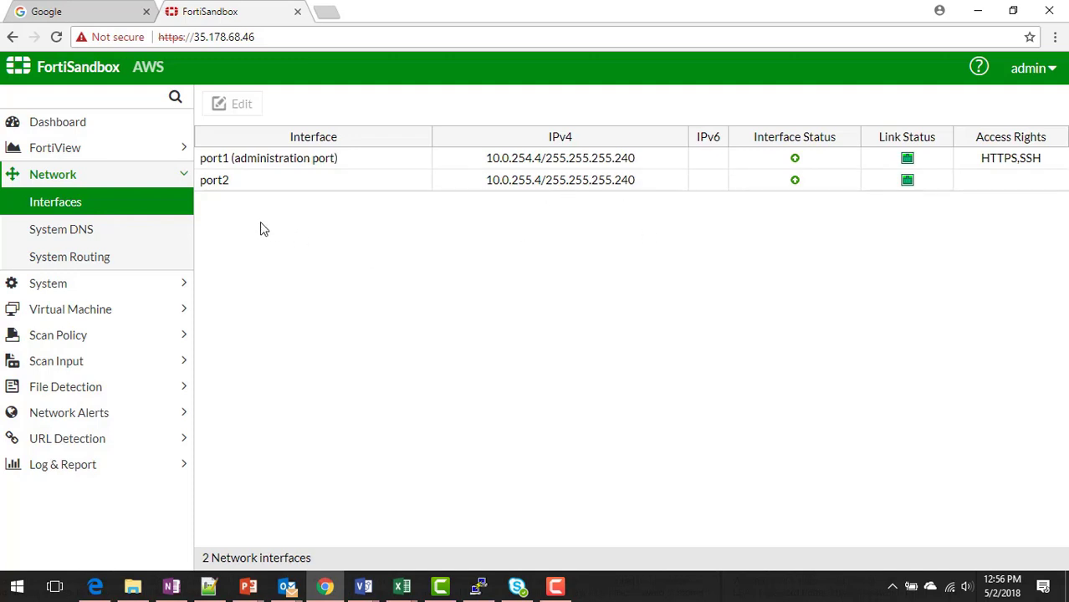
{"action": "left_click", "coordinate": [97, 231]}
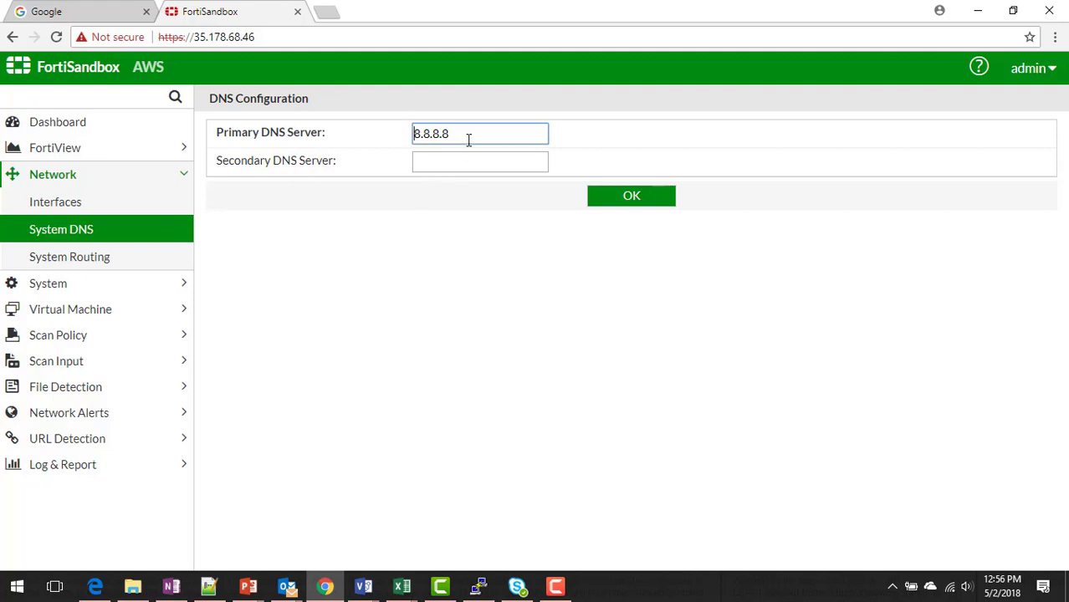
{"action": "key", "text": "BackSpace"}
{"action": "type", "text": "4"}
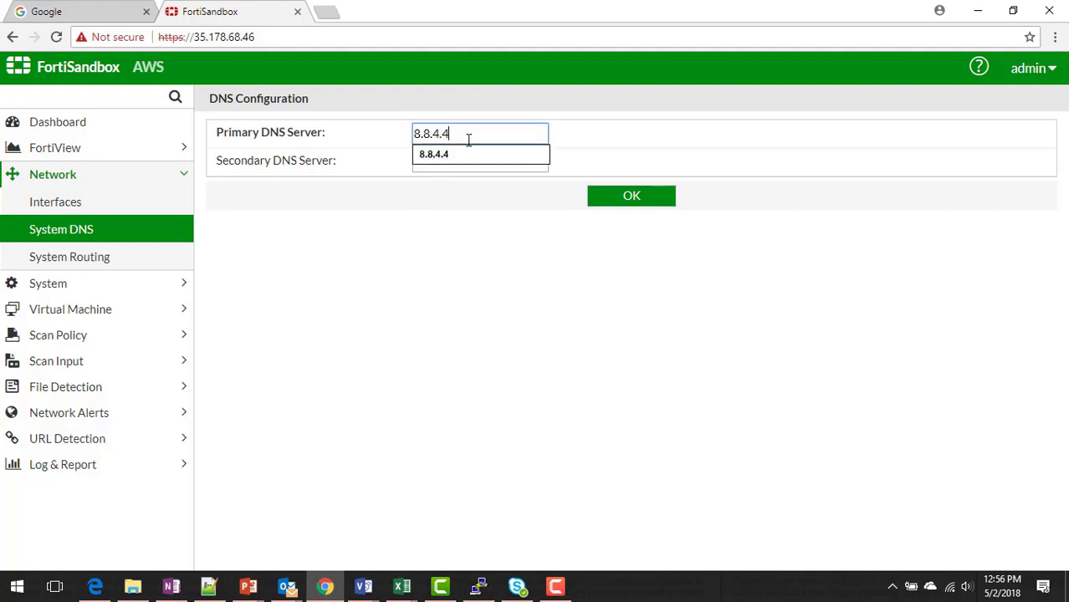
{"action": "key", "text": "Tab"}
{"action": "type", "text": "8.8.8.8"}
{"action": "key", "text": "Tab"}
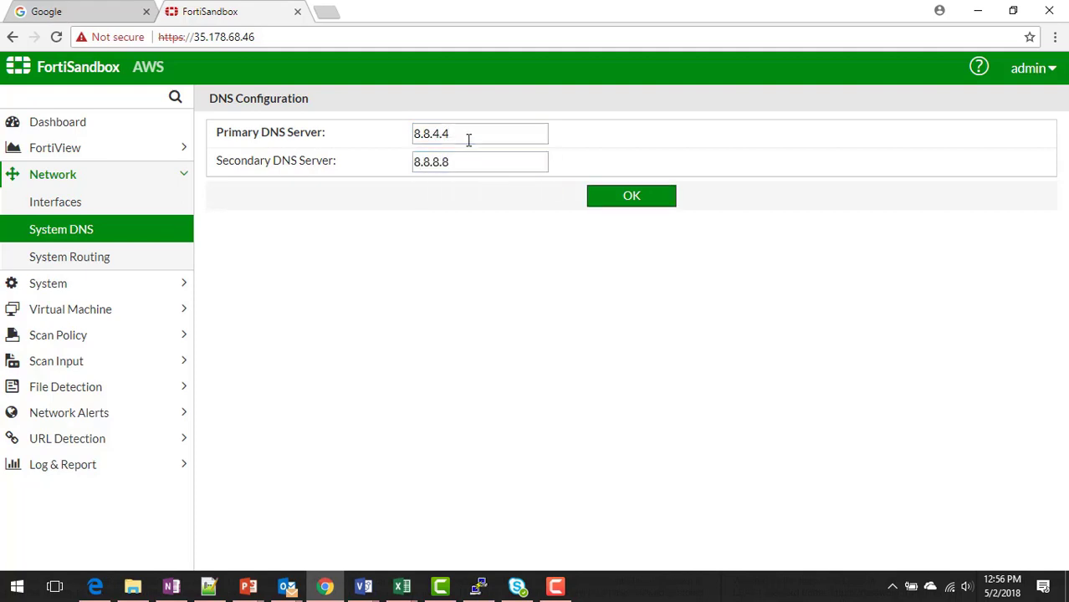
{"action": "left_click", "coordinate": [611, 198]}
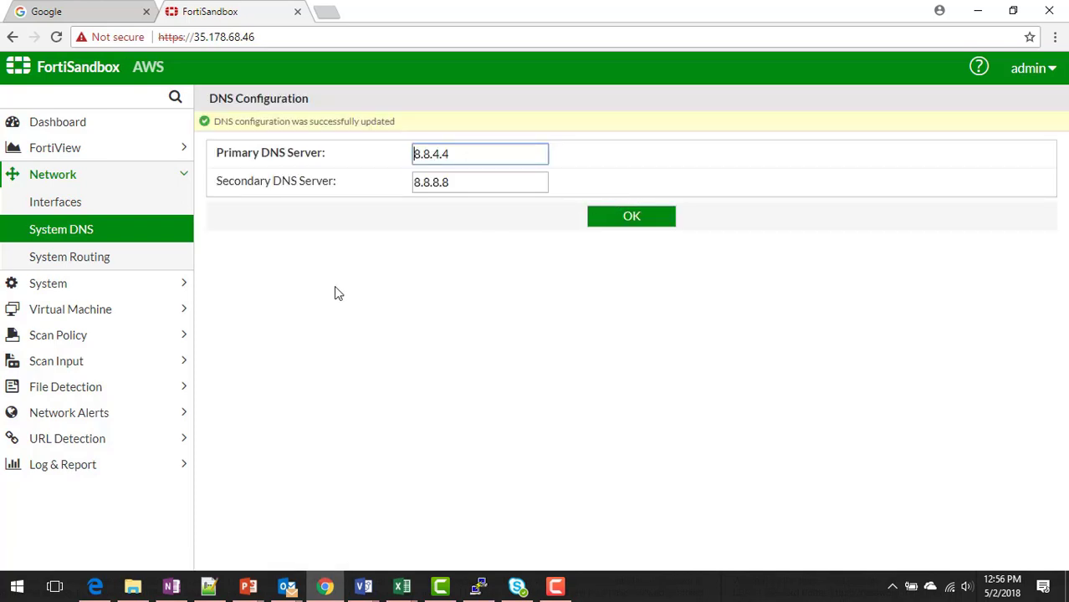
Edit the port2 static route via 10.0.255.1 to use destination 10.0.0.0/16 and save it.
{"action": "left_click", "coordinate": [98, 266]}
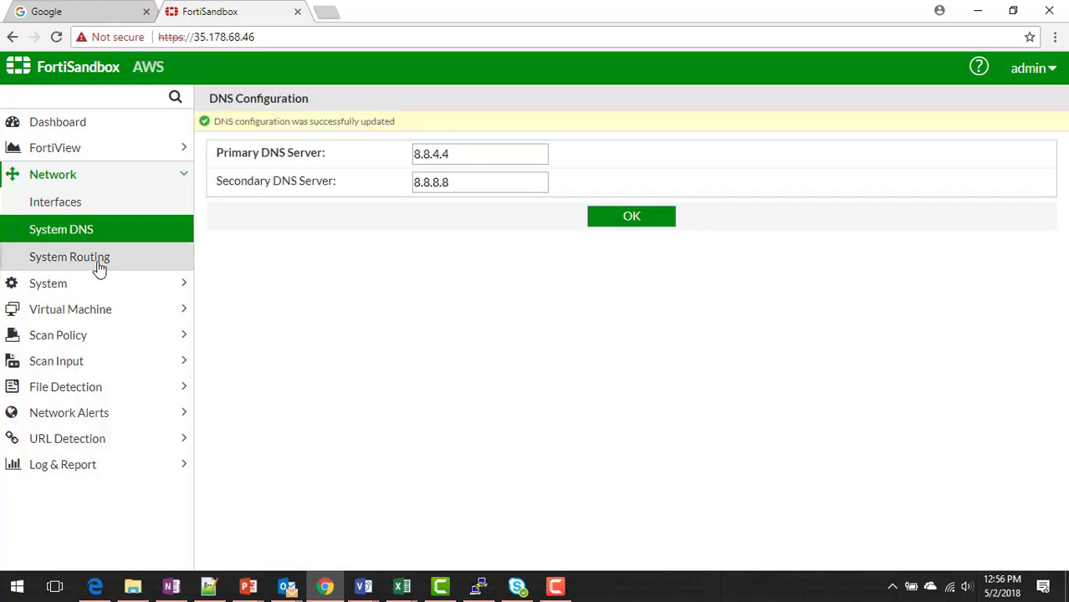
{"action": "left_click", "coordinate": [99, 266]}
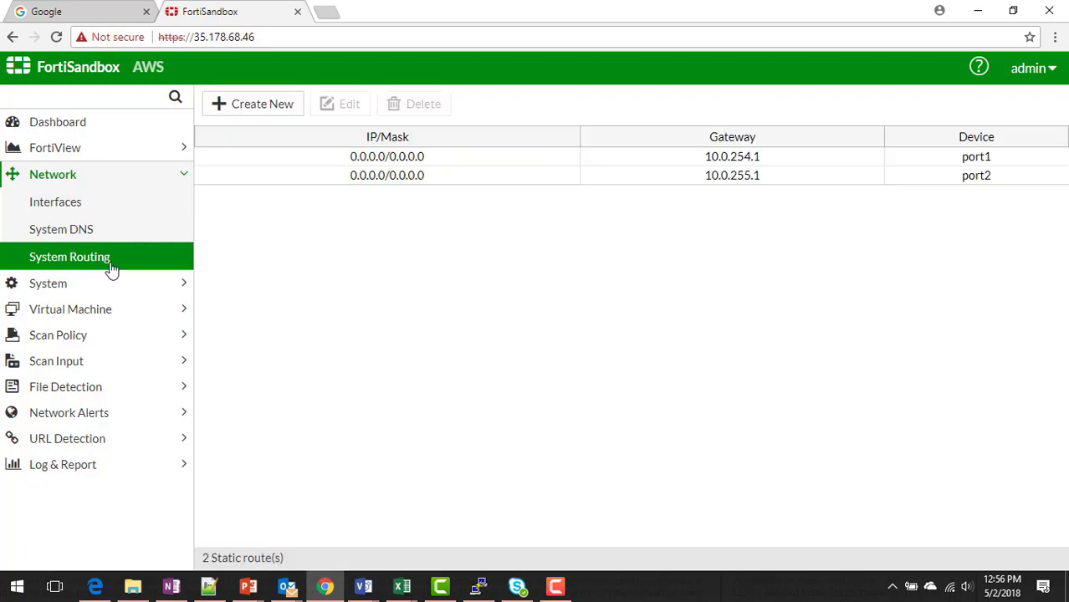
{"action": "double_click", "coordinate": [449, 186]}
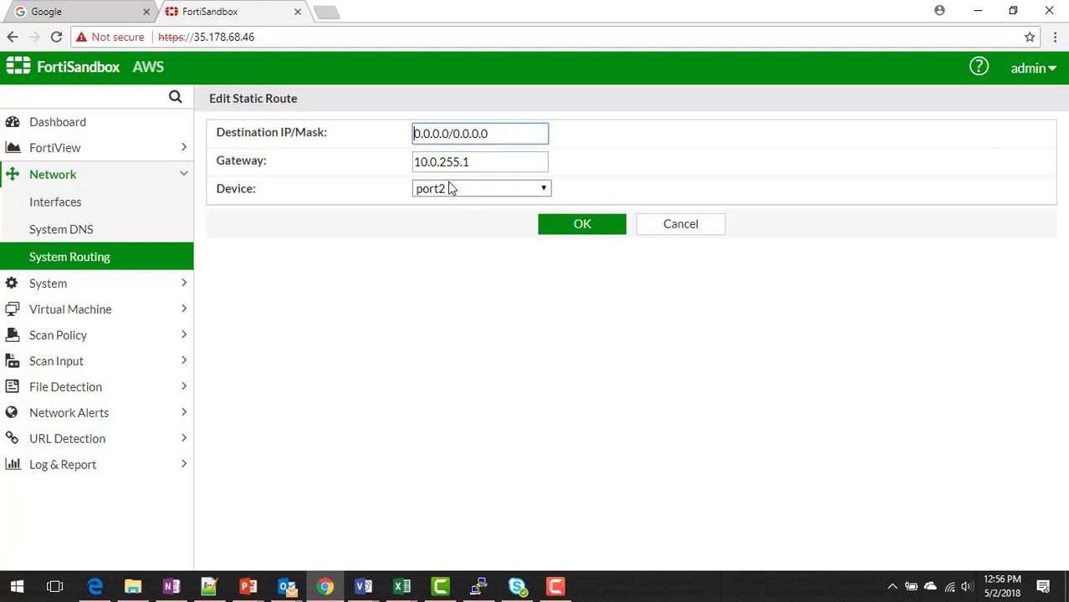
{"action": "left_click_drag", "start_coordinate": [506, 133], "coordinate": [354, 133]}
{"action": "type", "text": "10."}
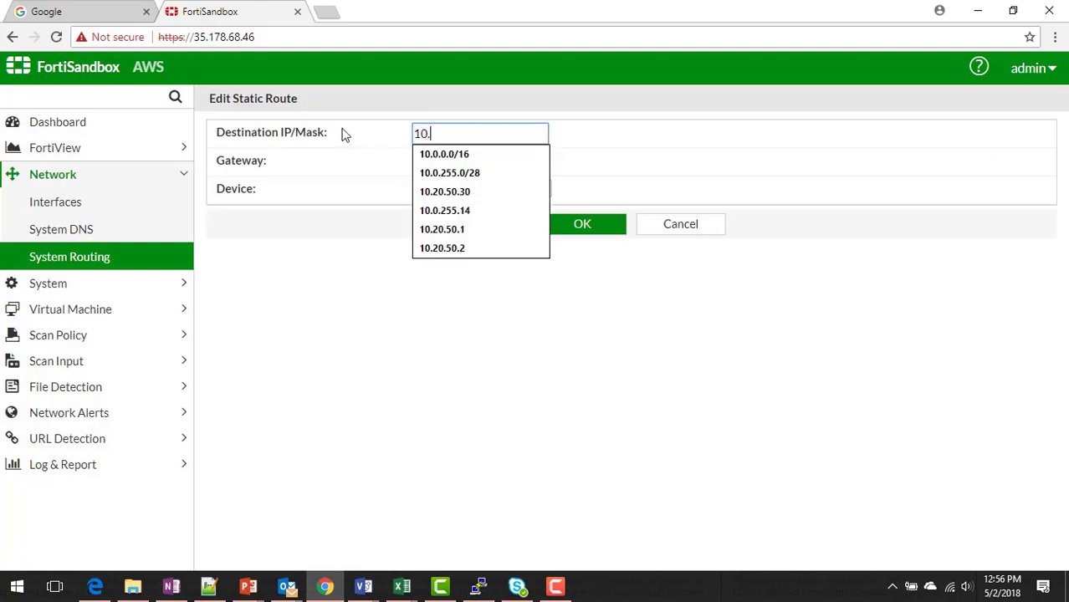
{"action": "type", "text": "0.0."}
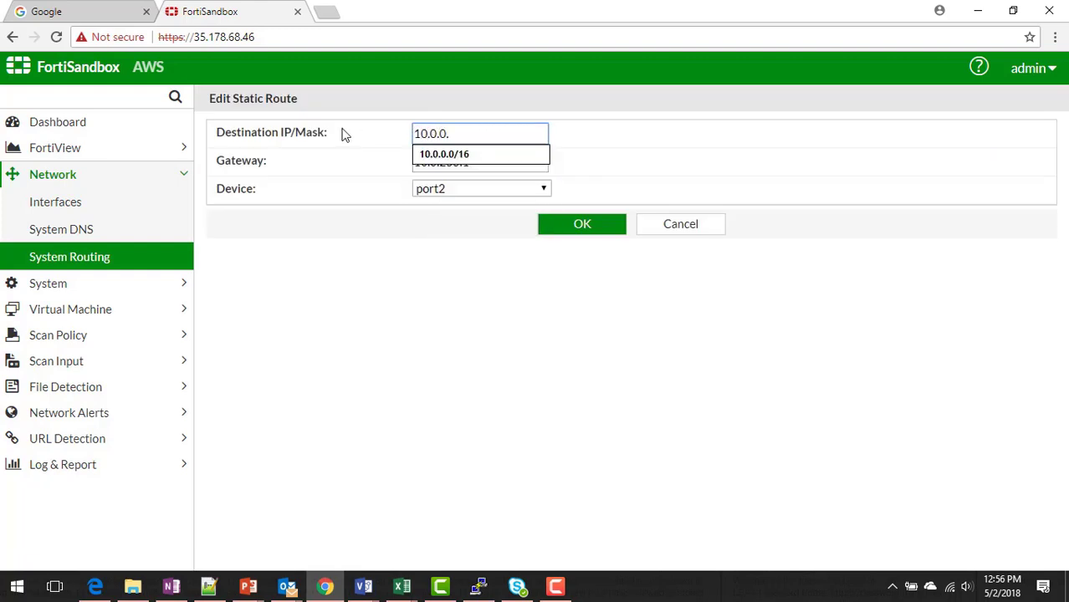
{"action": "type", "text": "0/16"}
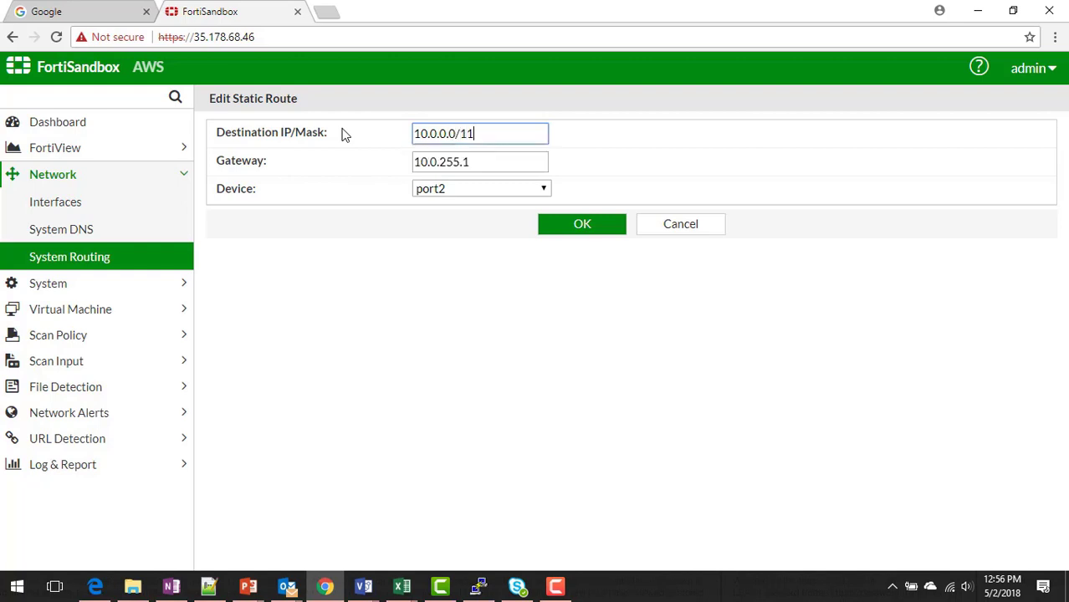
{"action": "key", "text": "Tab"}
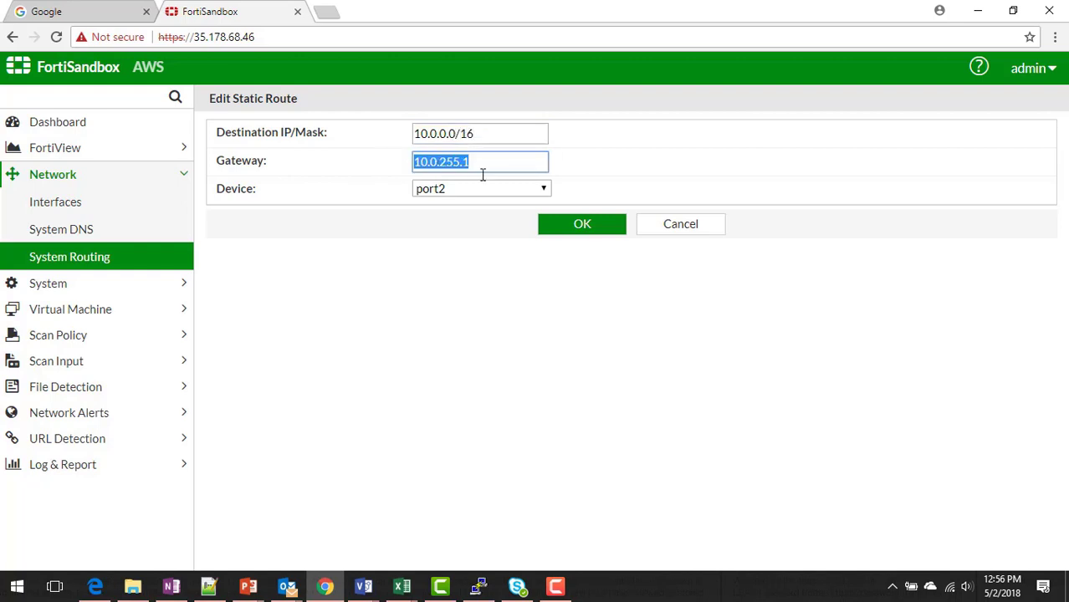
{"action": "left_click", "coordinate": [592, 234]}
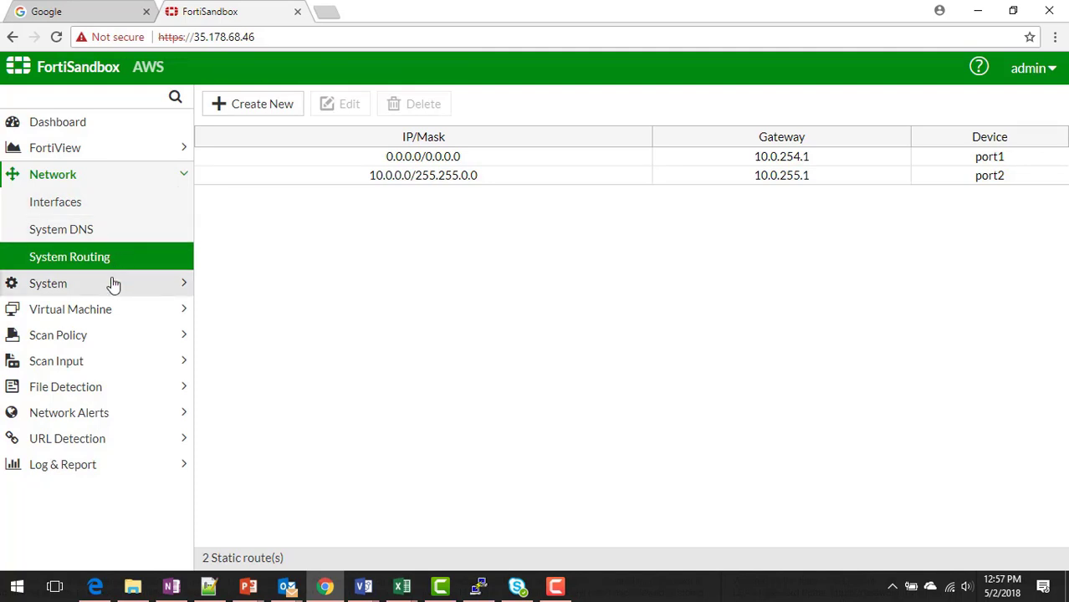
In VM Images, set the MACOSX image to 2 clones.
{"action": "left_click", "coordinate": [110, 315]}
{"action": "left_click", "coordinate": [162, 286]}
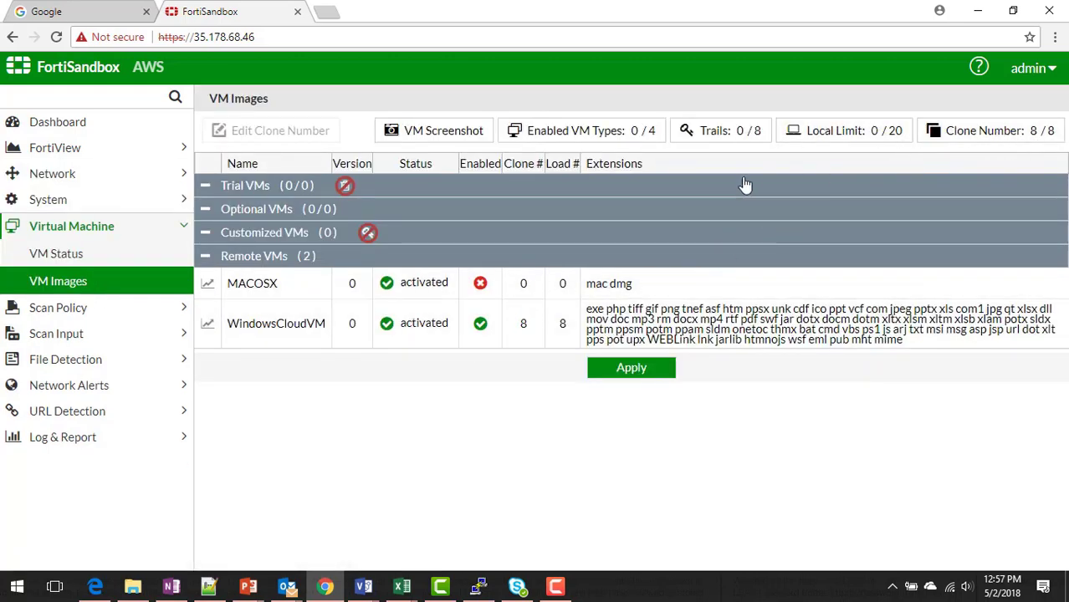
{"action": "left_click", "coordinate": [539, 284]}
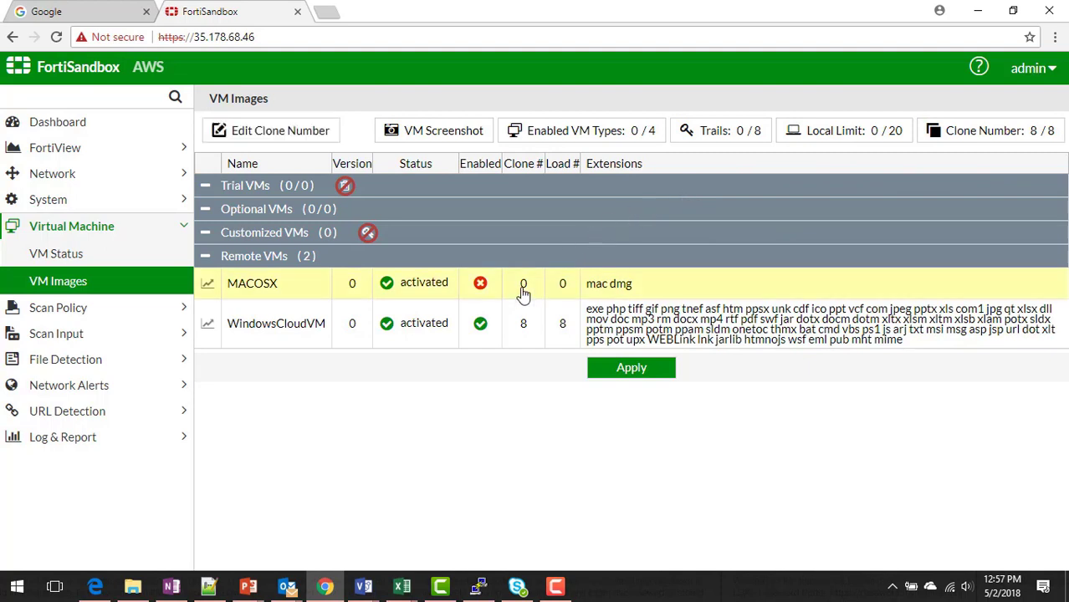
{"action": "left_click", "coordinate": [522, 288]}
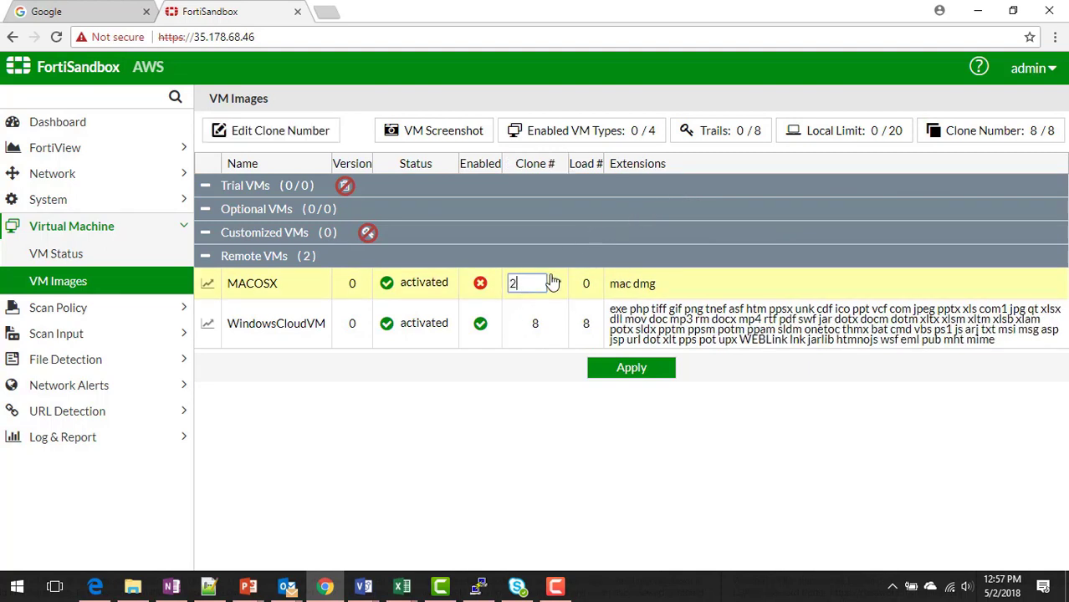
{"action": "left_click", "coordinate": [555, 284]}
Set WindowsCloudVM to 6 clones and apply the VM image changes.
{"action": "left_click", "coordinate": [529, 326]}
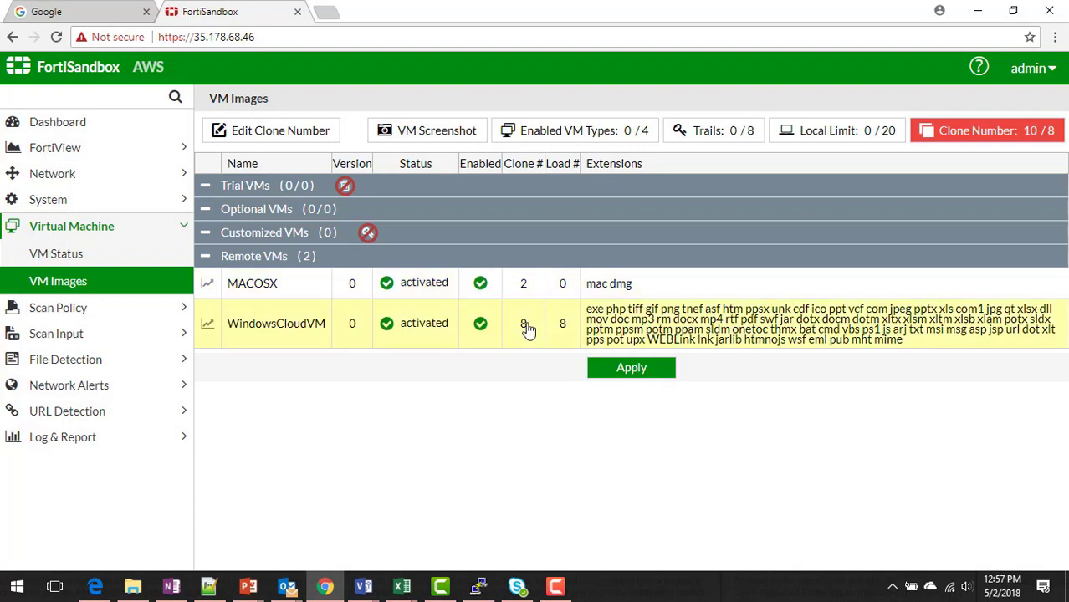
{"action": "left_click", "coordinate": [529, 328]}
{"action": "type", "text": "6"}
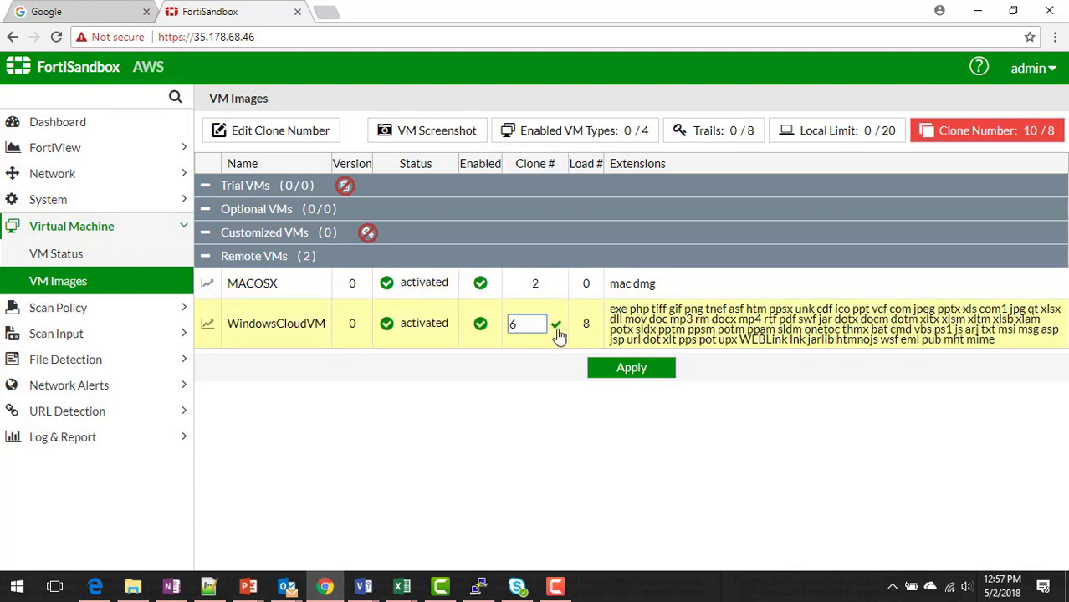
{"action": "left_click", "coordinate": [557, 326]}
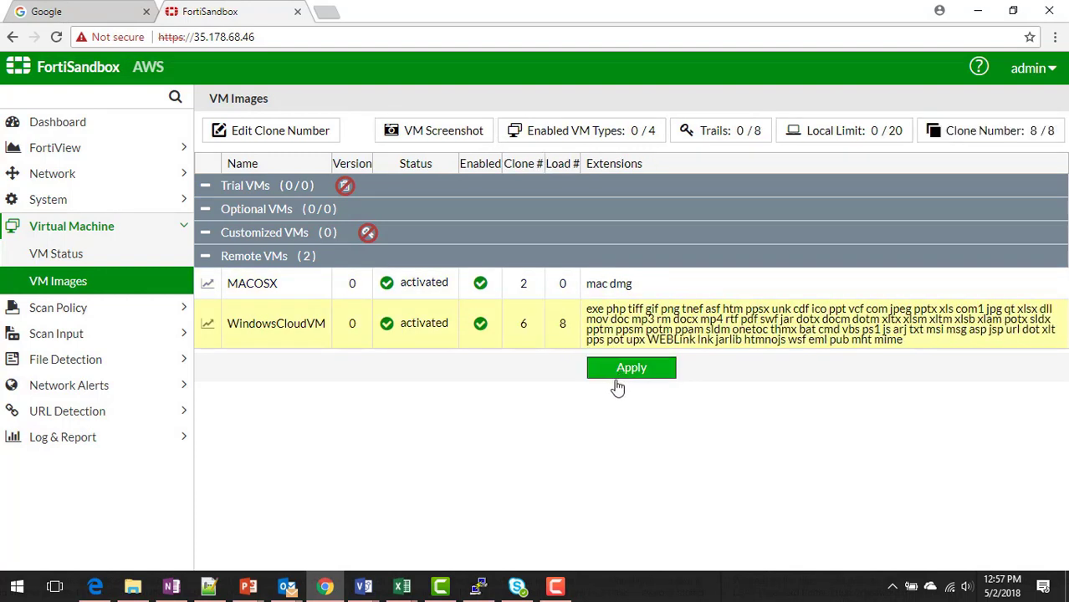
{"action": "left_click", "coordinate": [623, 375]}
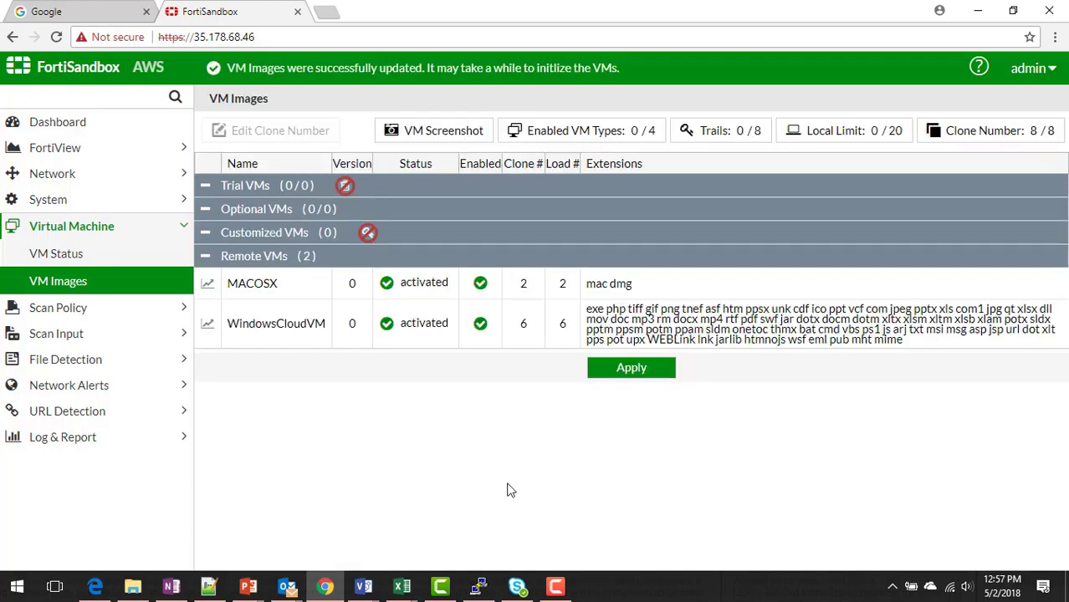
{"action": "left_click", "coordinate": [183, 334]}
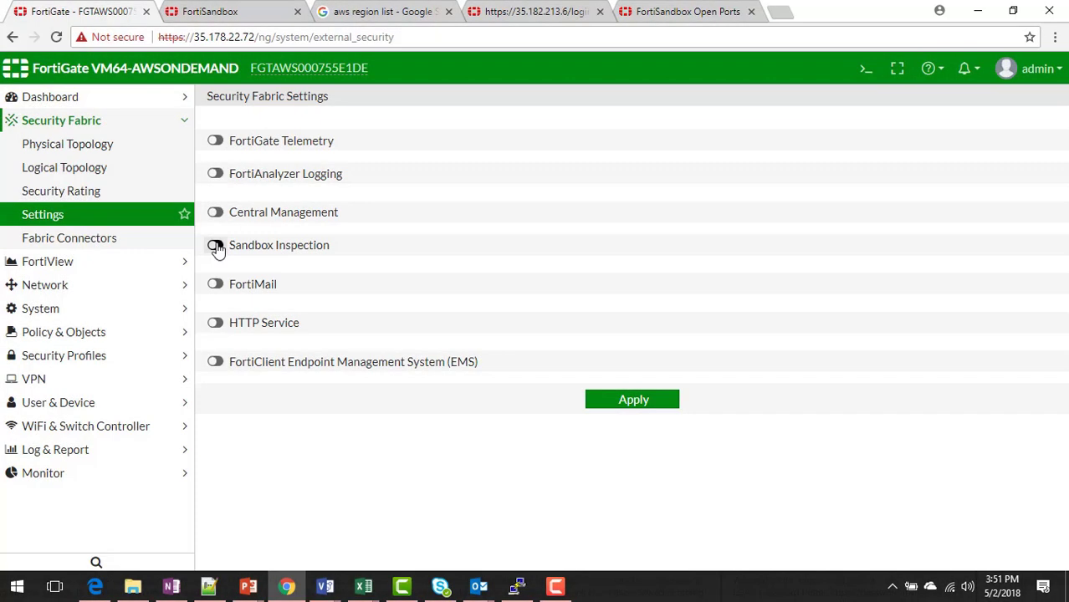
Turn on FortiGate Sandbox Inspection with server 10.0.255.4 and test connectivity.
{"action": "left_click", "coordinate": [215, 245]}
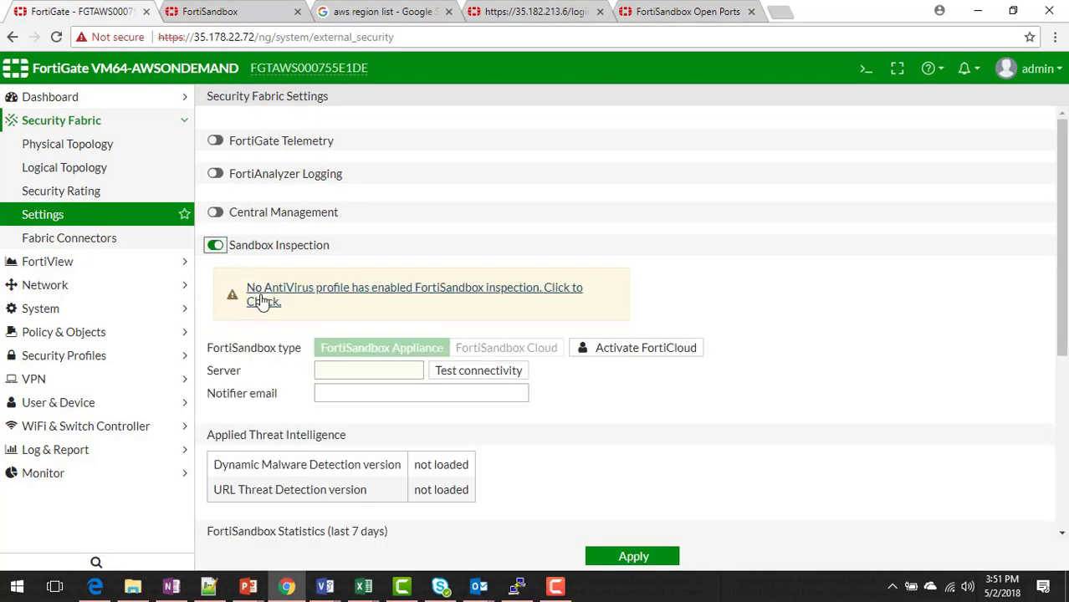
{"action": "left_click", "coordinate": [338, 365]}
{"action": "type", "text": "10."}
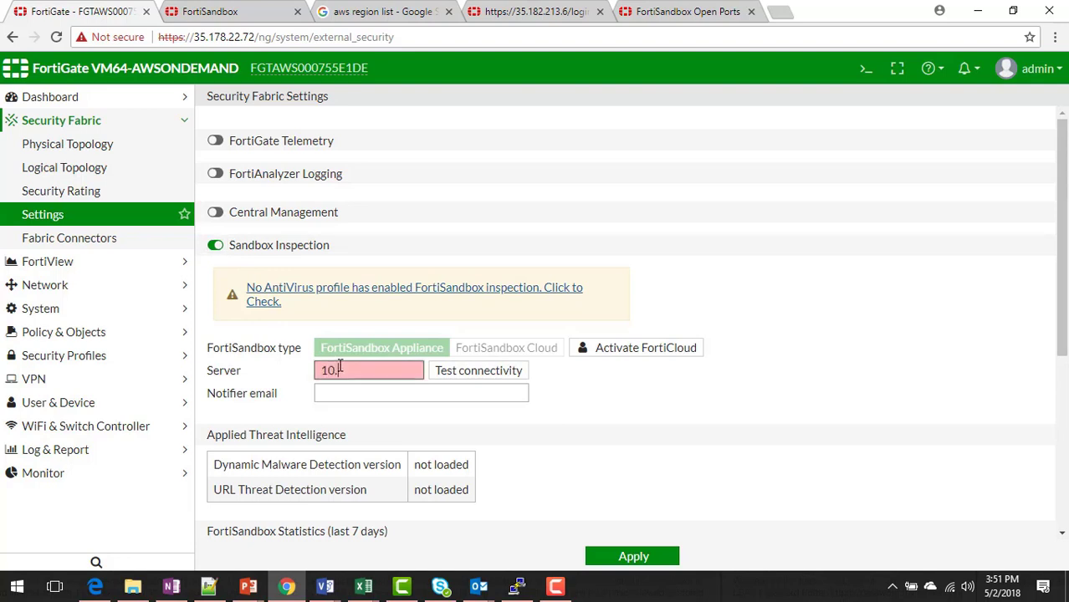
{"action": "type", "text": "0.255.4"}
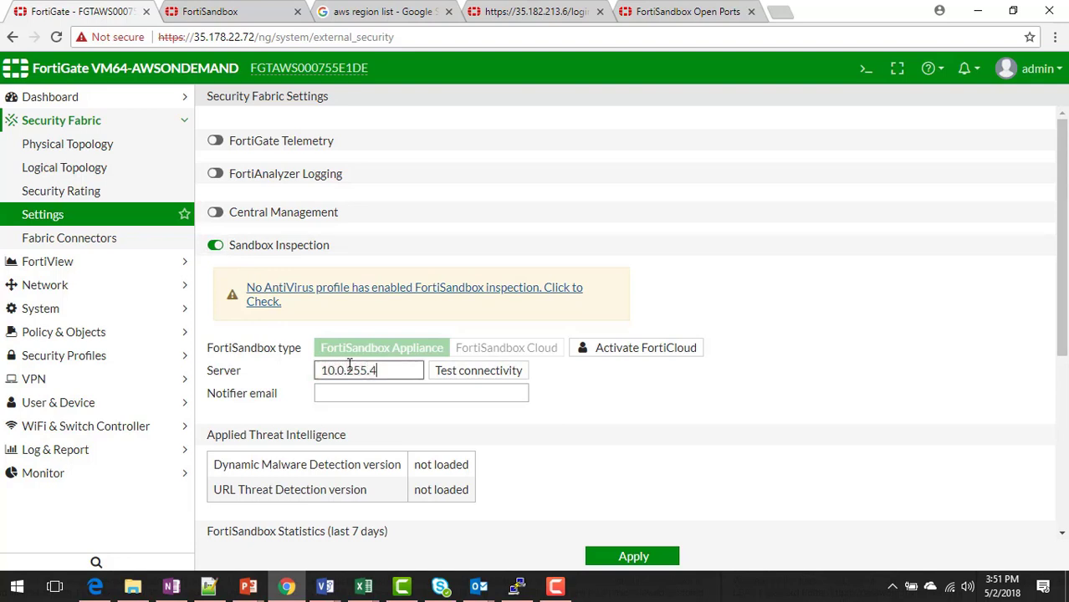
{"action": "left_click", "coordinate": [456, 371]}
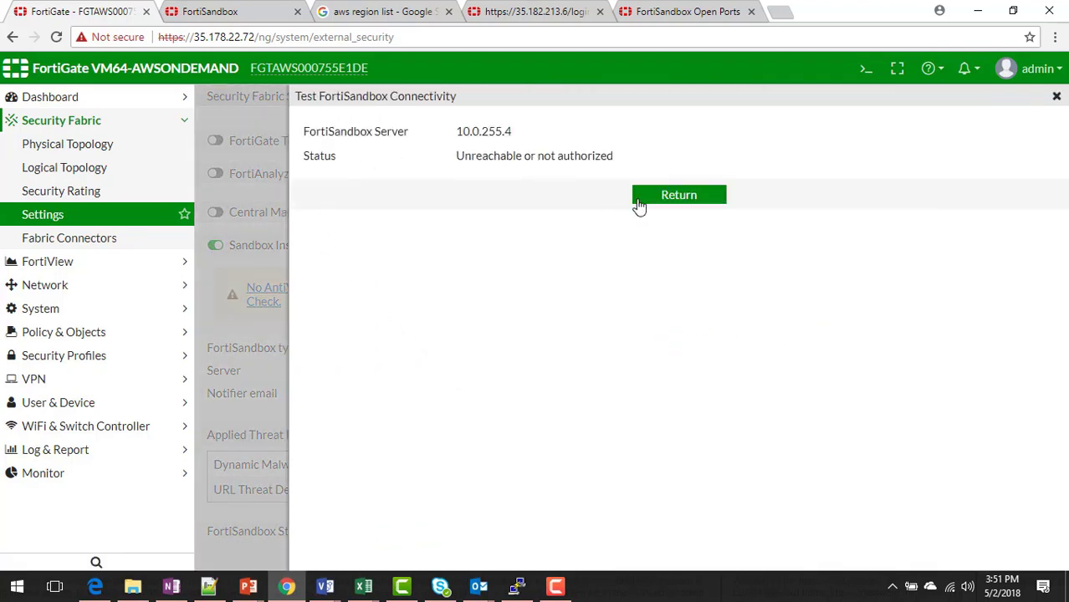
{"action": "left_click", "coordinate": [224, 10]}
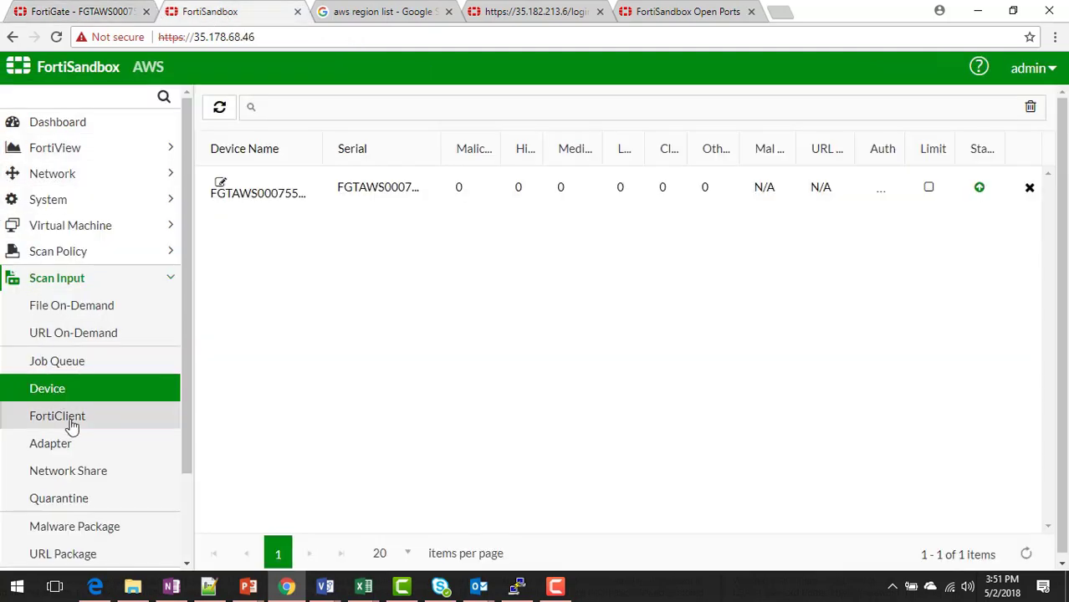
Mark the FortiGate device as authorized in FortiSandbox, then rerun FortiGate's connectivity test to 10.0.255.4.
{"action": "left_click", "coordinate": [221, 184]}
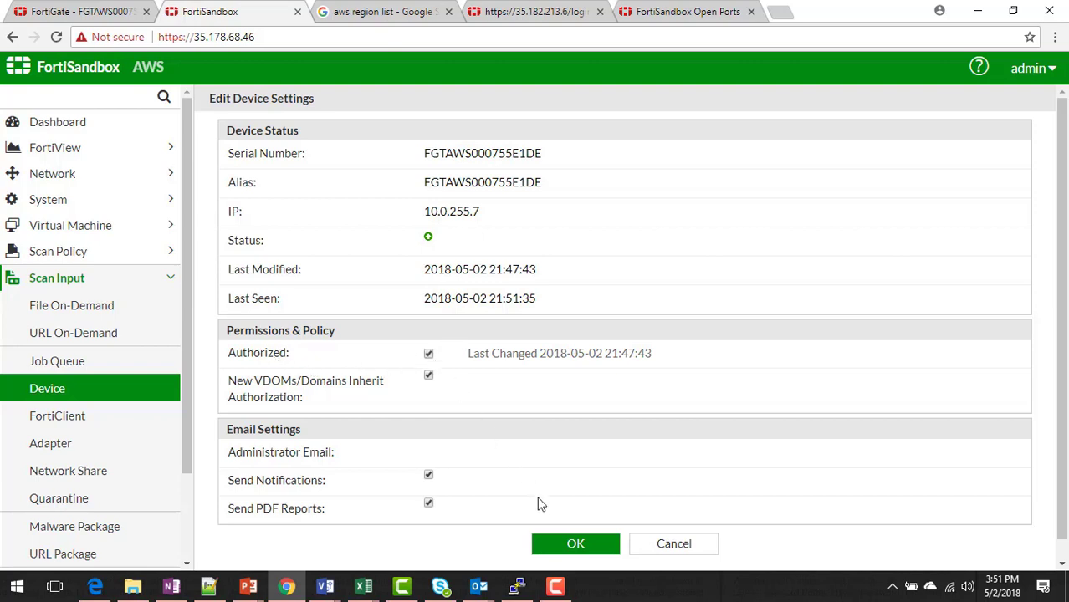
{"action": "left_click", "coordinate": [565, 552]}
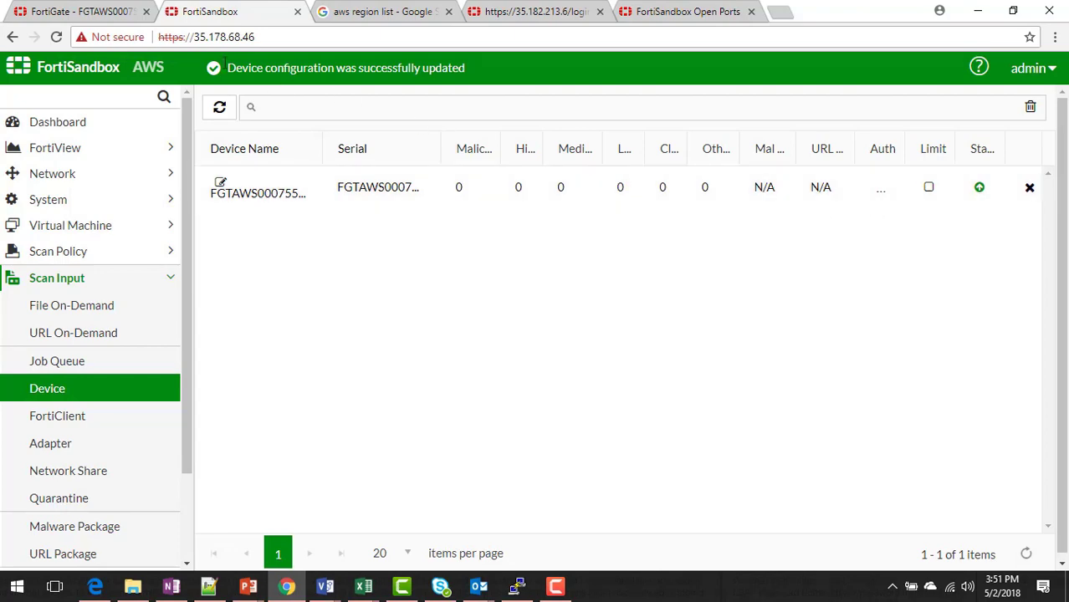
{"action": "left_click", "coordinate": [96, 12]}
{"action": "left_click", "coordinate": [465, 381]}
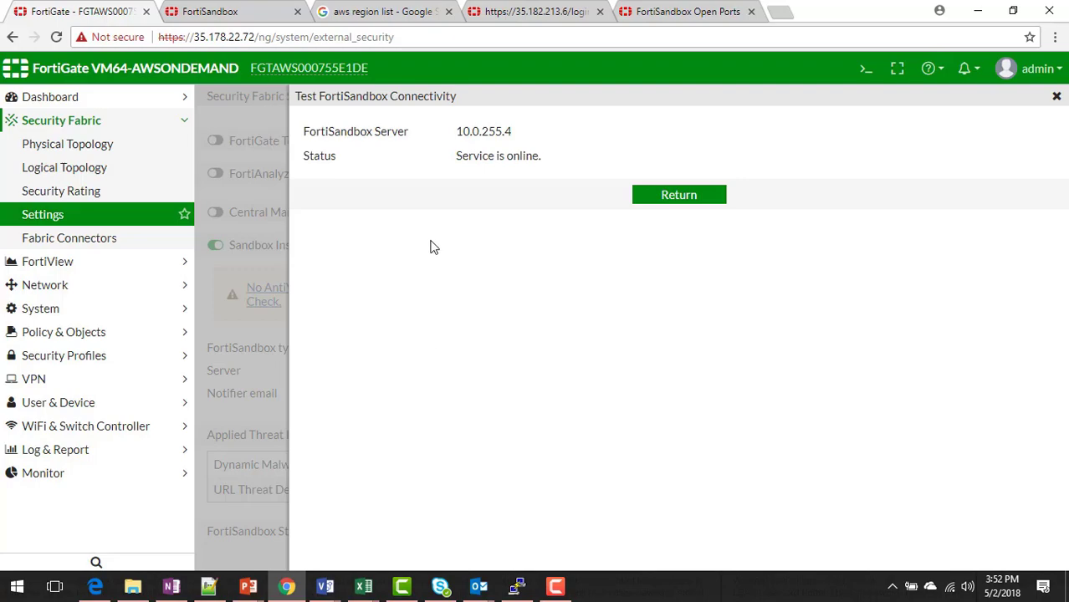
{"action": "left_click", "coordinate": [649, 194]}
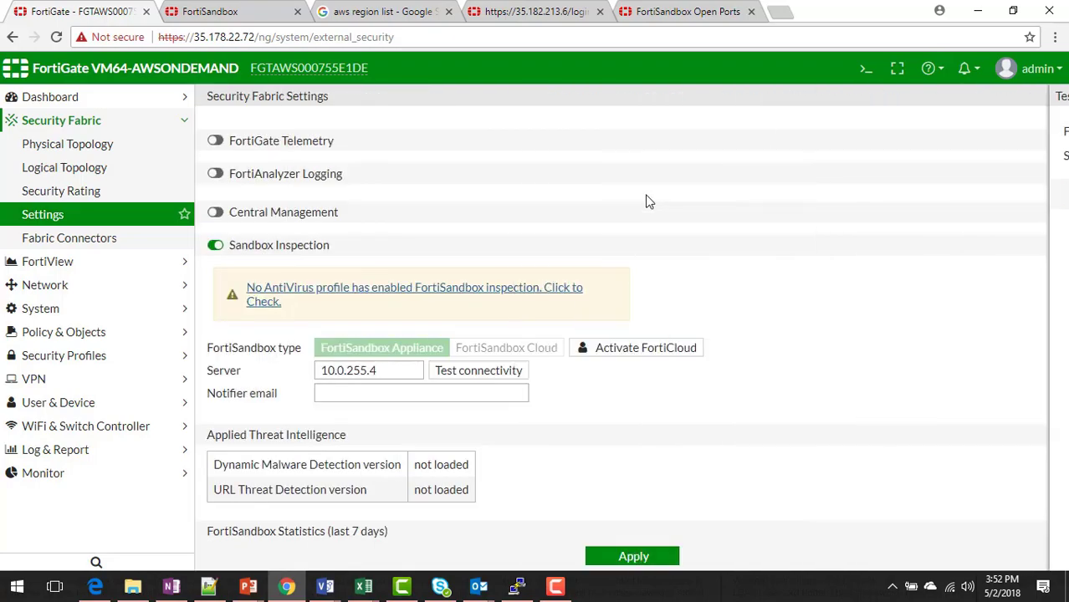